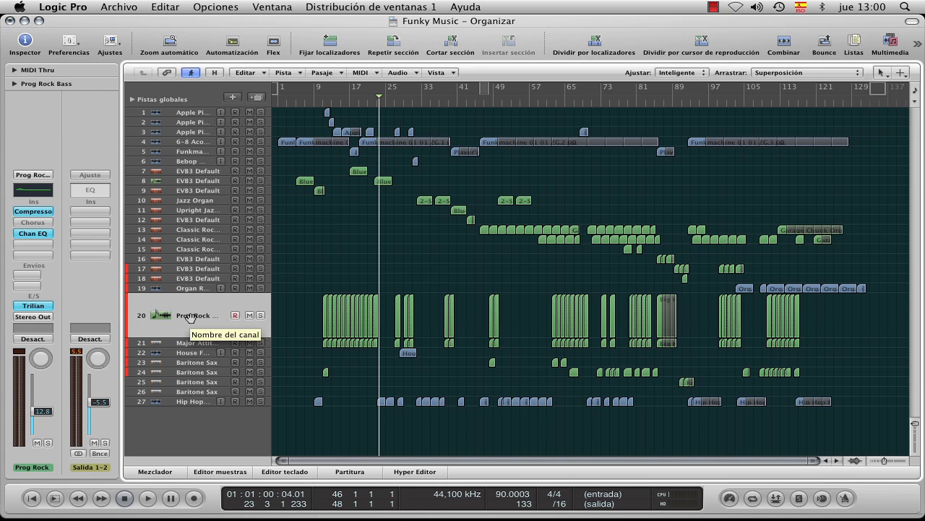
Set the Prog Rock track's automation mode to Read and show track automation in the arrangement.
left_click(41, 339)
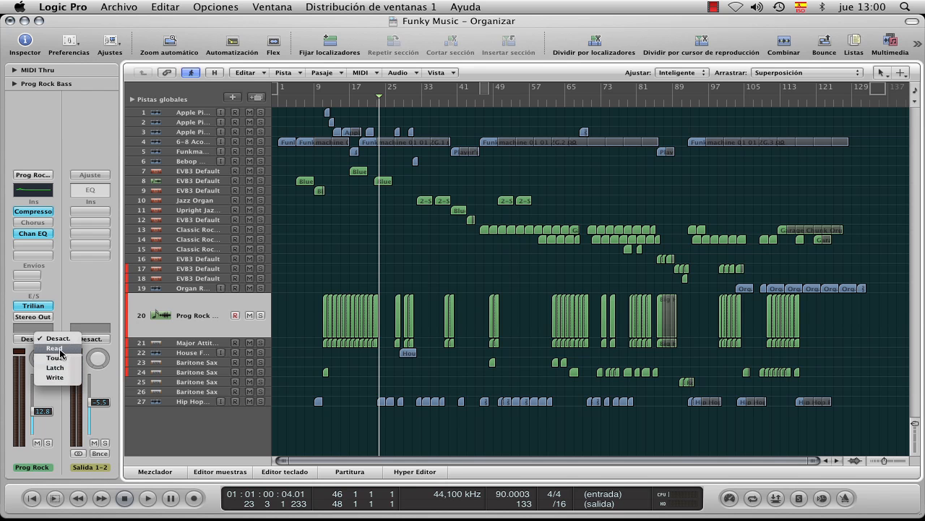
left_click(58, 348)
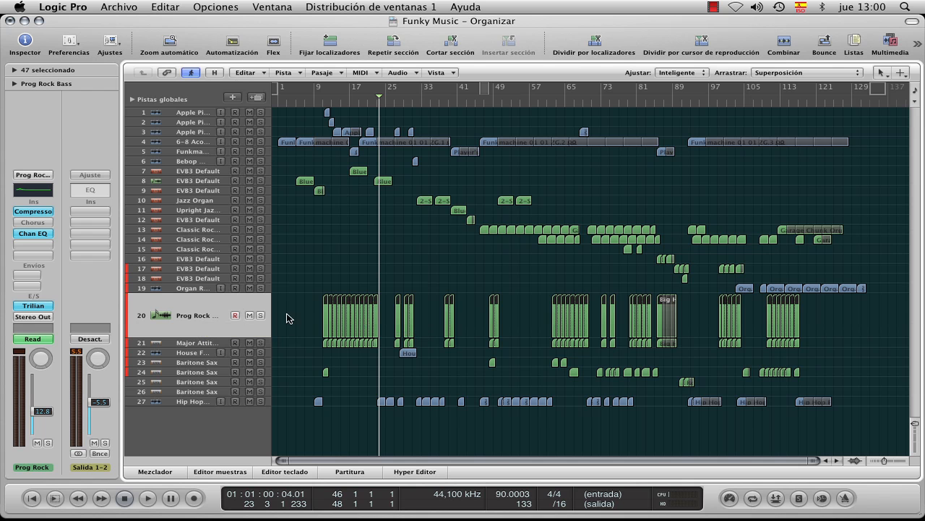
left_click(232, 43)
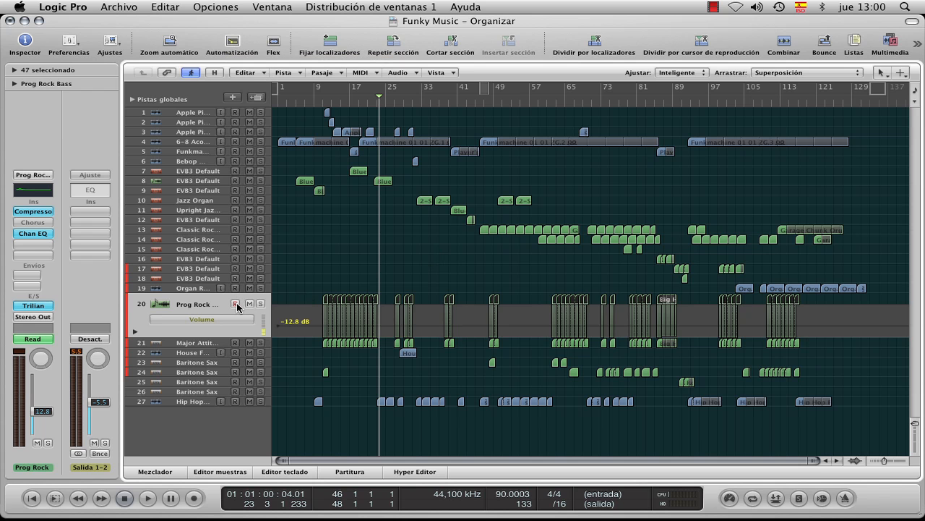
Select the EVB3 Default track 8, hide track automation and turn off automatic track zoom.
left_click(215, 186)
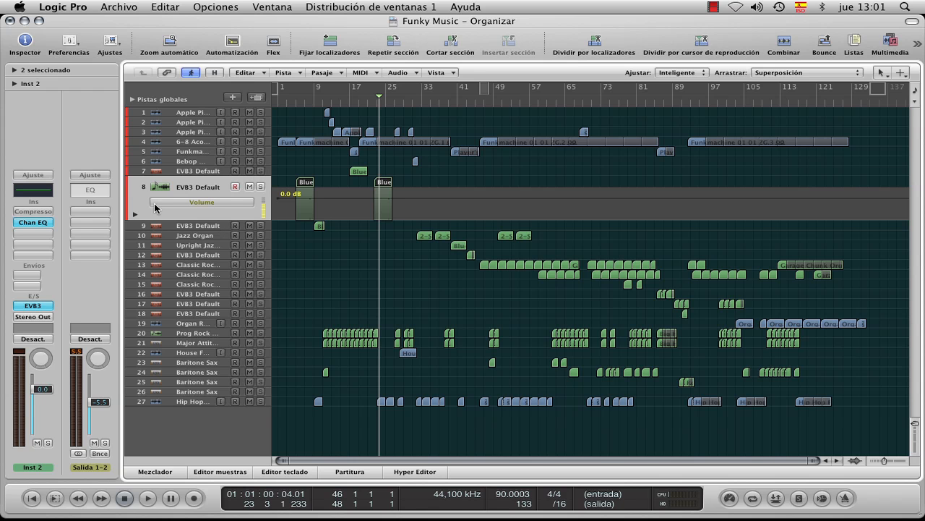
left_click(233, 46)
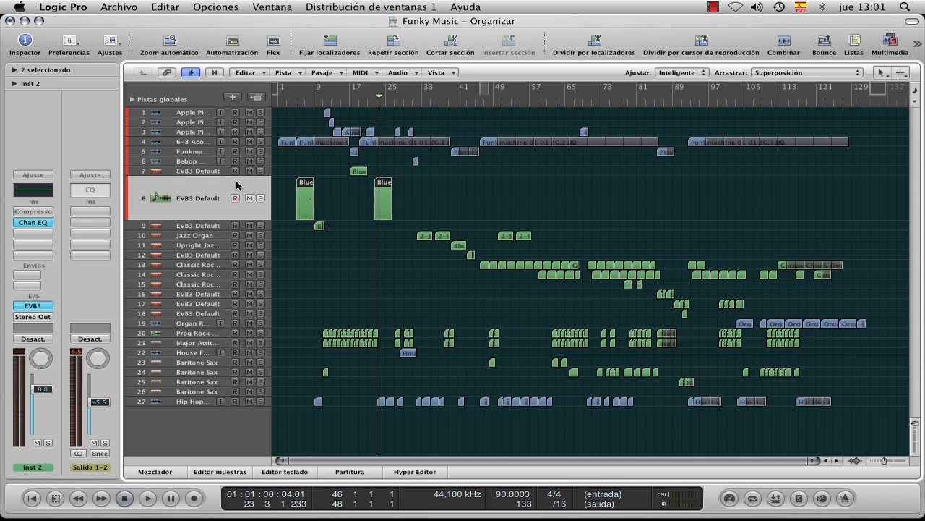
left_click(439, 72)
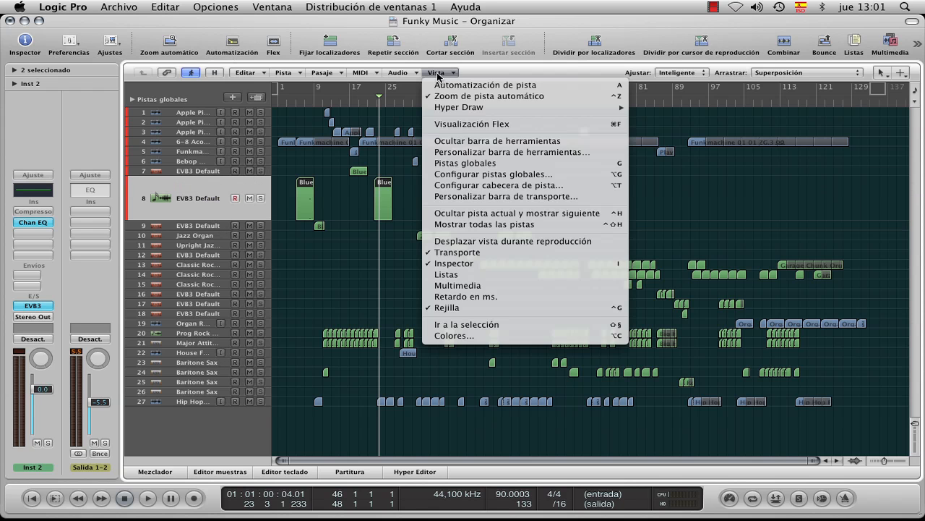
left_click(468, 100)
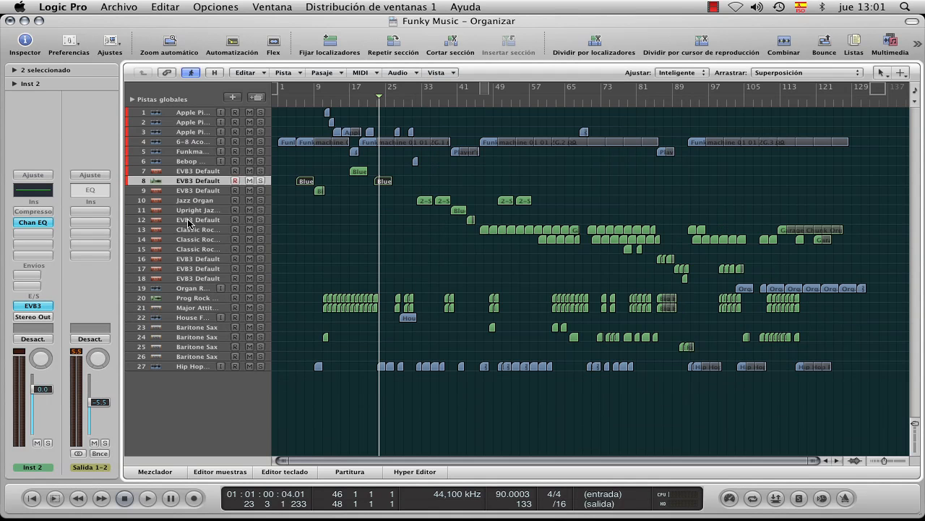
Select the Jazz Organ track and turn on automatic track zoom.
left_click(188, 223)
left_click(197, 201)
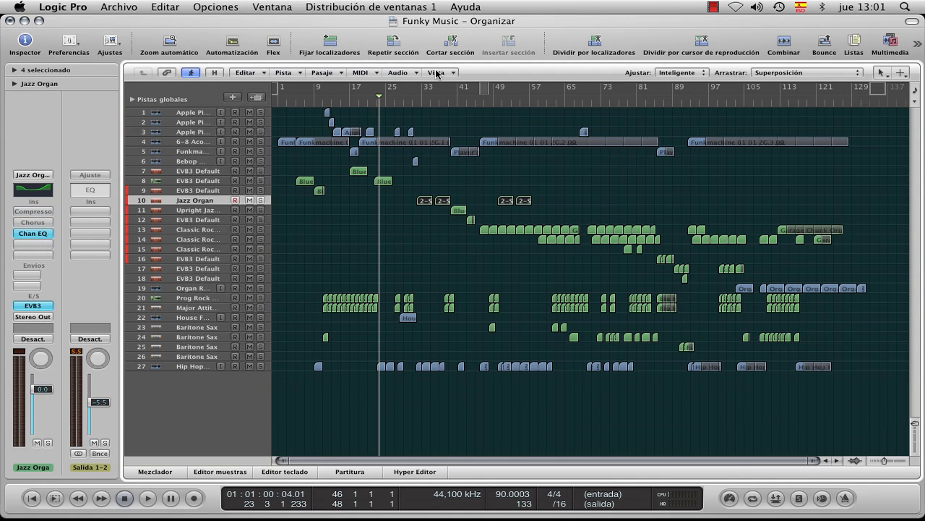
left_click(443, 73)
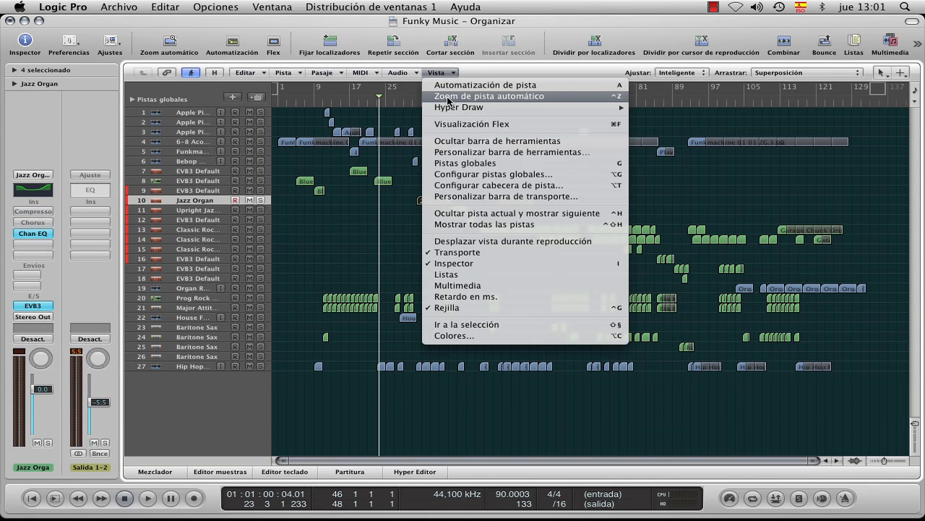
left_click(448, 101)
Turn off automatic track zoom and briefly show the automation lanes of all tracks before hiding them again.
left_click(444, 74)
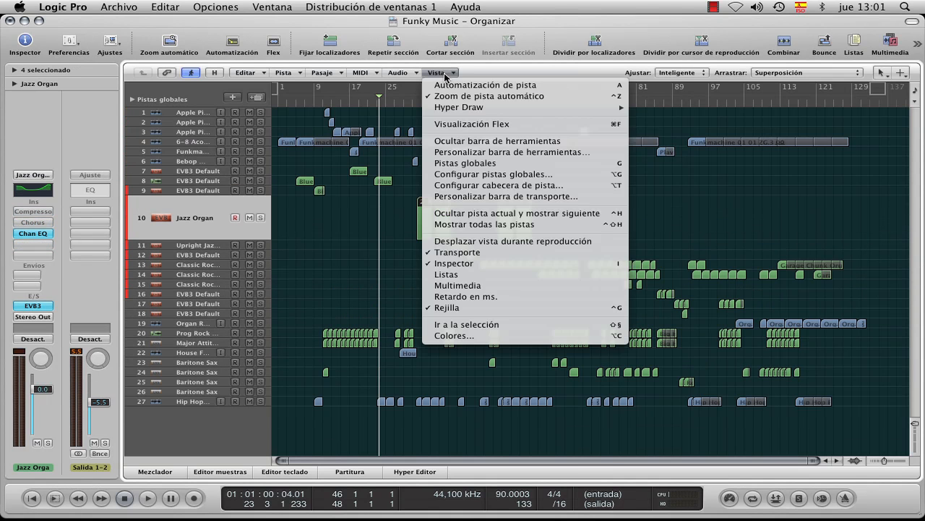
left_click(448, 100)
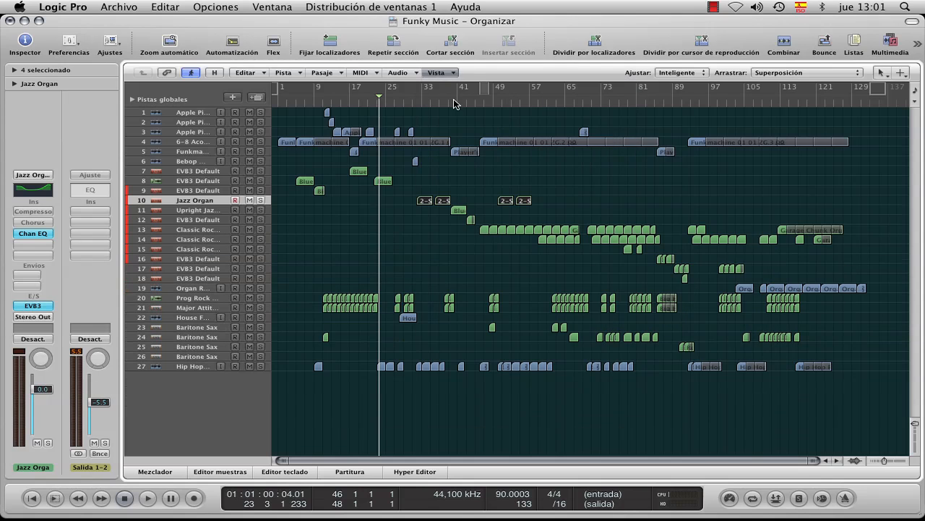
left_click(233, 42)
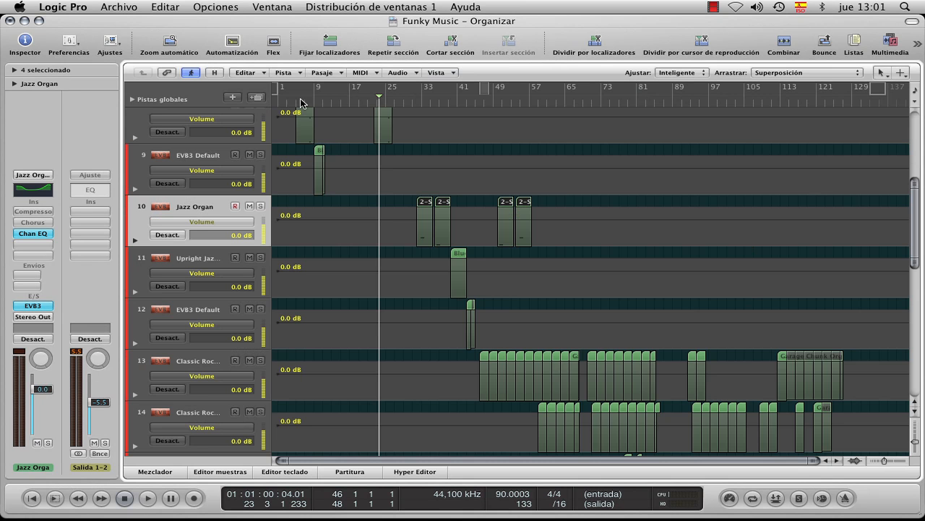
left_click(231, 45)
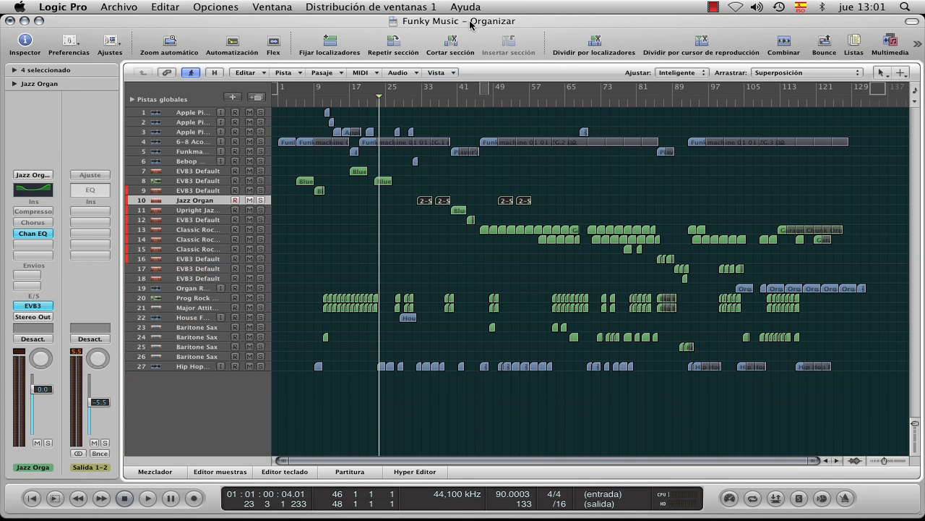
Turn automatic track zoom back on and show the Jazz Organ track's volume automation lane.
left_click(451, 73)
left_click(450, 96)
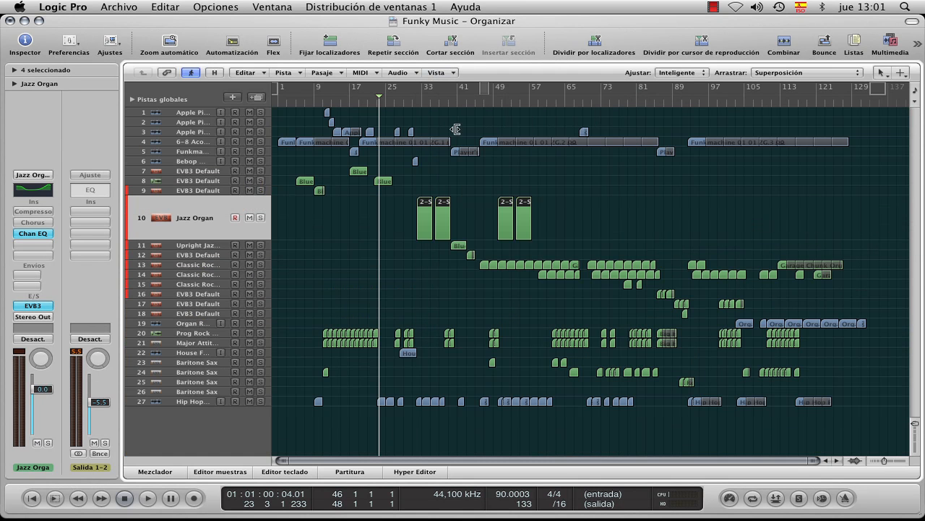
left_click(232, 42)
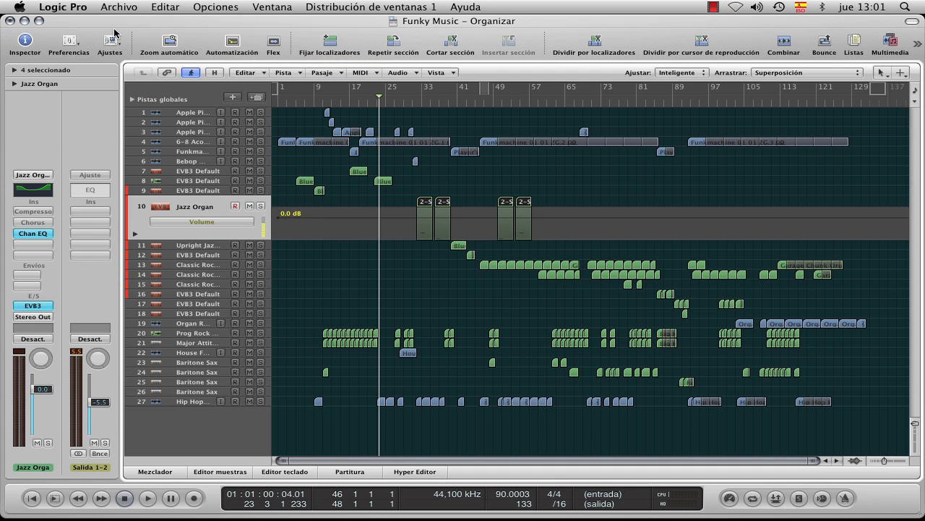
Open the automation preferences, keep Preguntar for moving automation with regions, and place the window clear of the Jazz Organ lane.
left_click(76, 48)
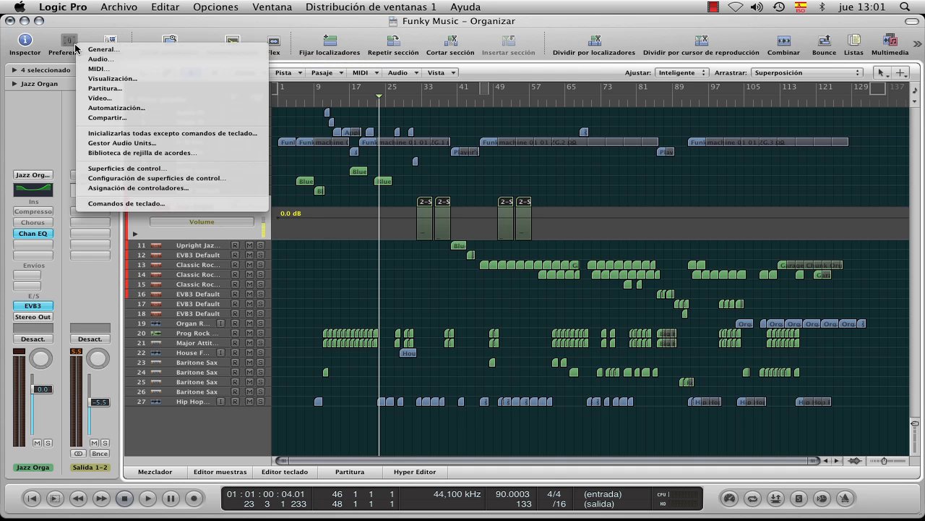
left_click(94, 110)
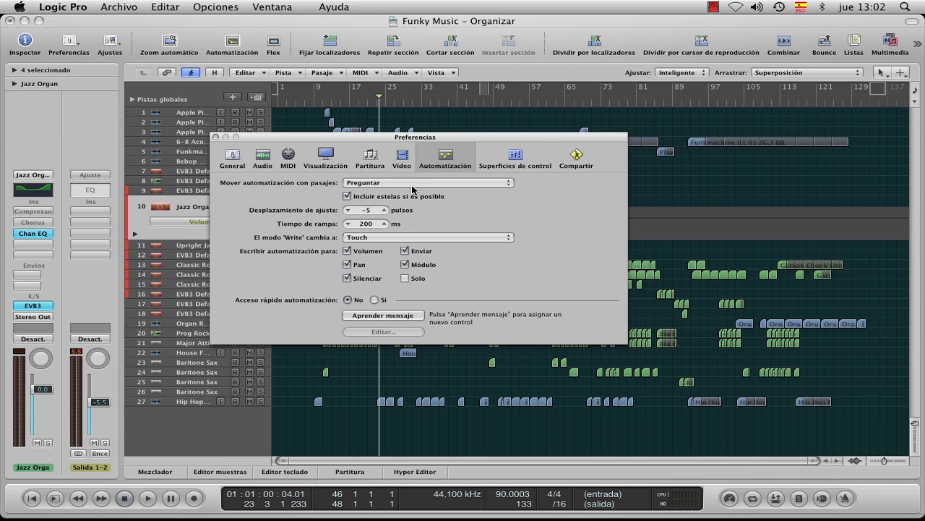
left_click(501, 185)
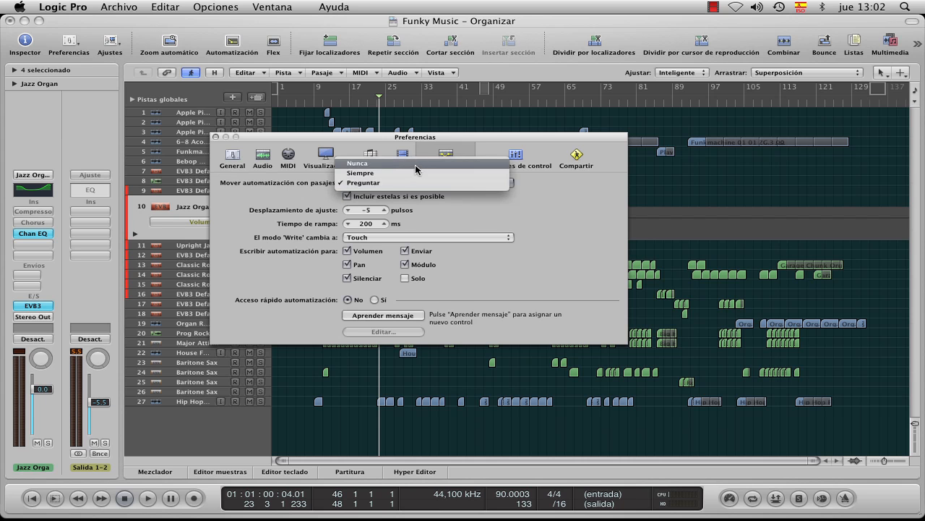
left_click(402, 185)
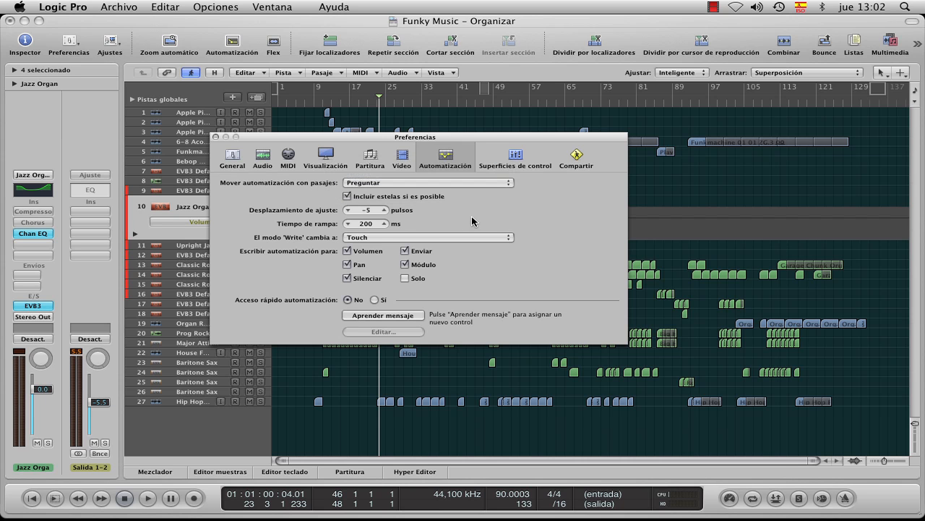
left_click_drag(370, 141, 530, 279)
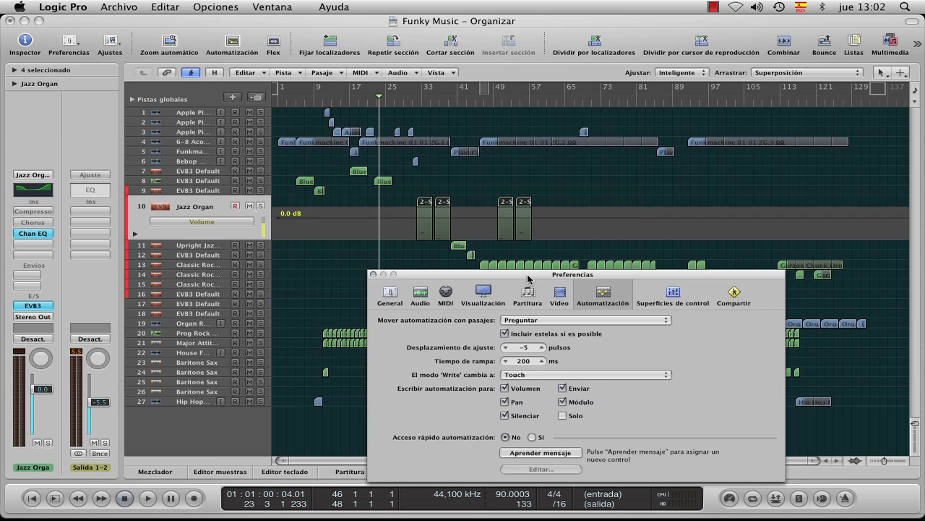
Add volume automation points on the Jazz Organ track around bars 31 to 41, dipping from 0.0 to about -7.2 dB and rising again.
left_click(412, 217)
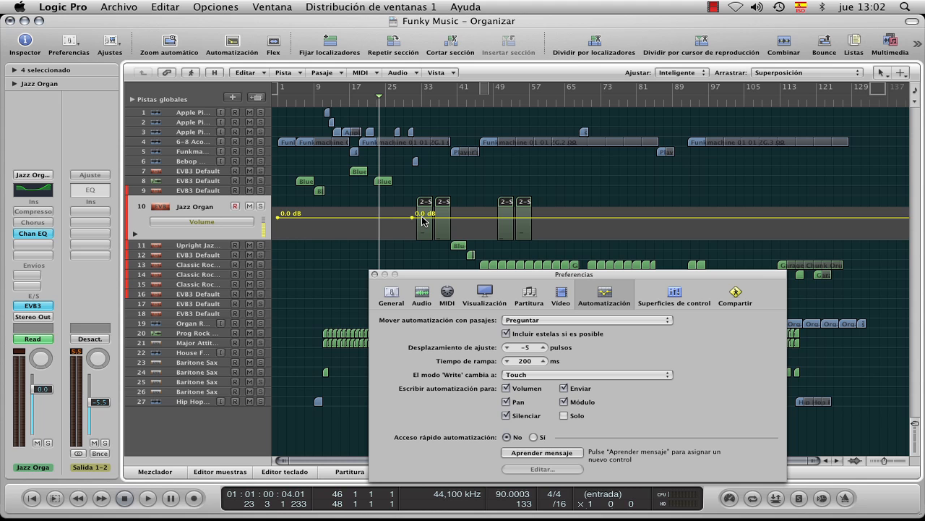
left_click(442, 223)
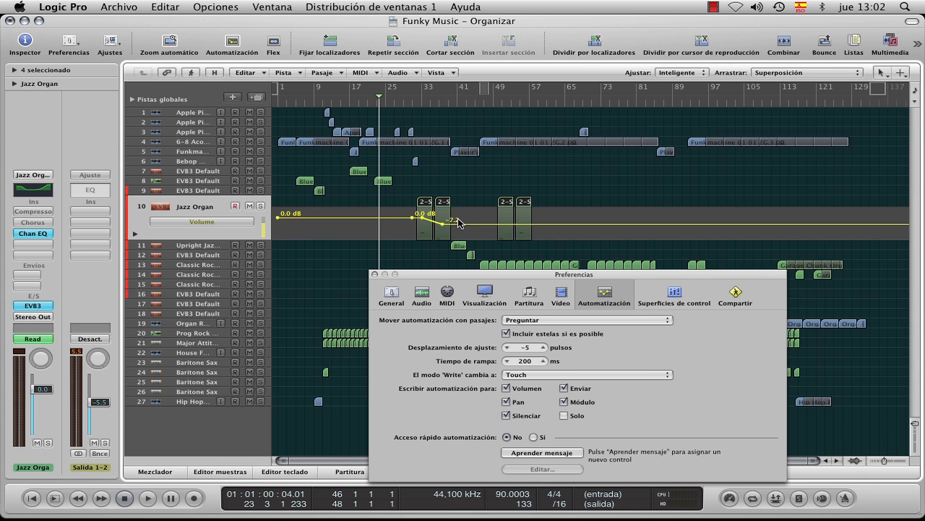
left_click(460, 220)
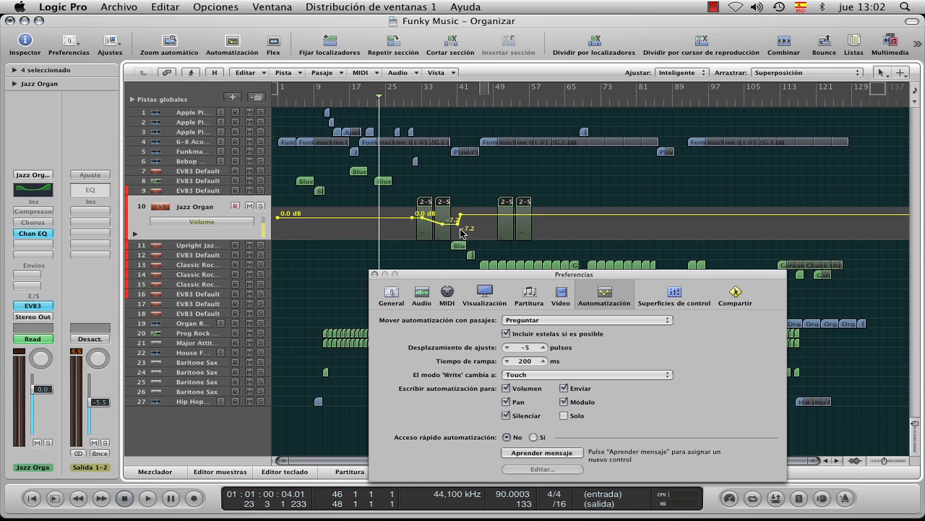
Hide track automation and move the first two Jazz Organ regions back to about bar 16 without moving their automation data.
left_click(233, 42)
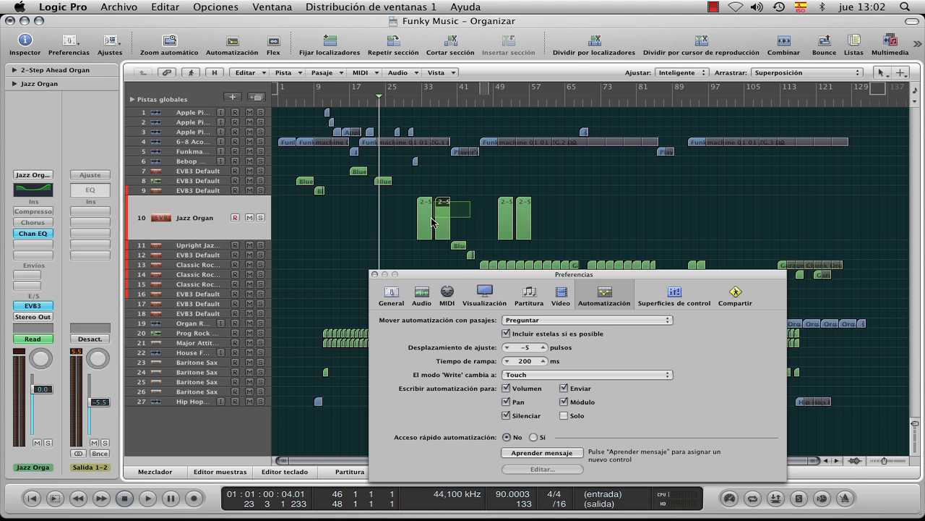
left_click_drag(472, 233, 376, 198)
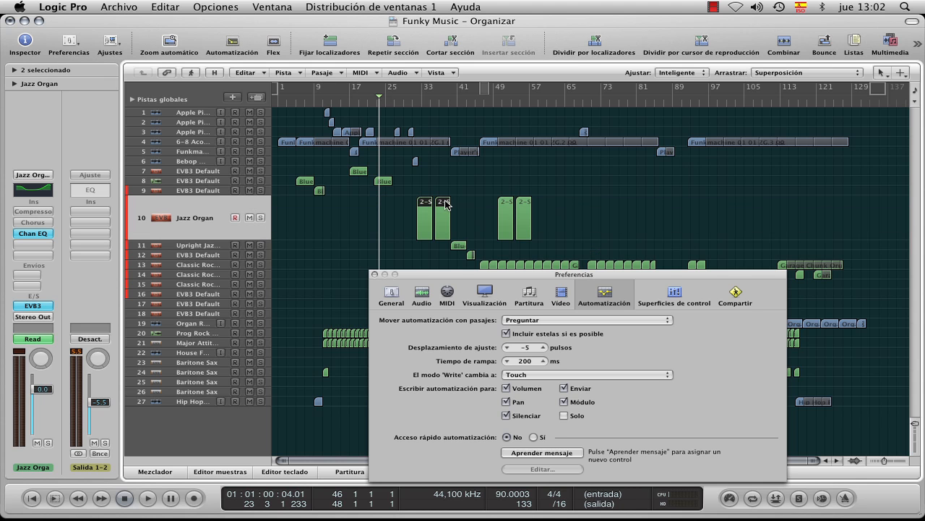
left_click_drag(445, 204, 405, 205)
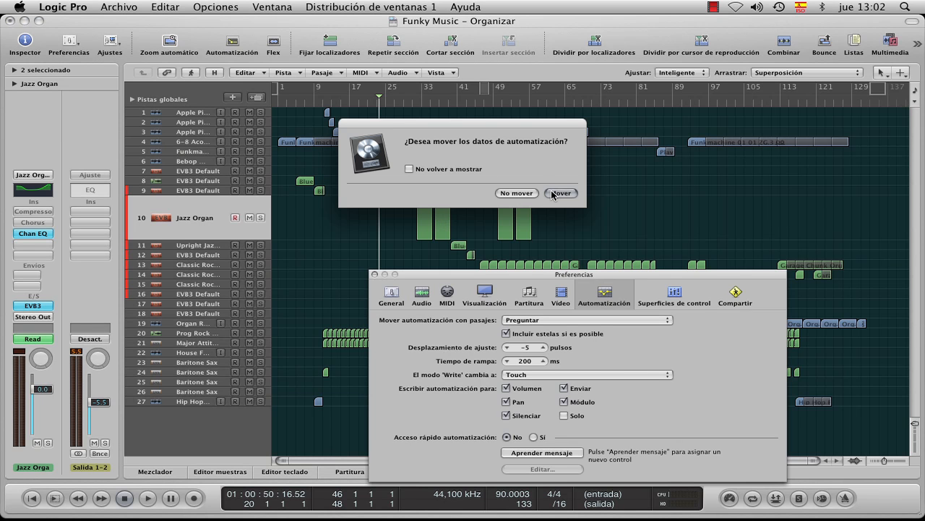
left_click(525, 194)
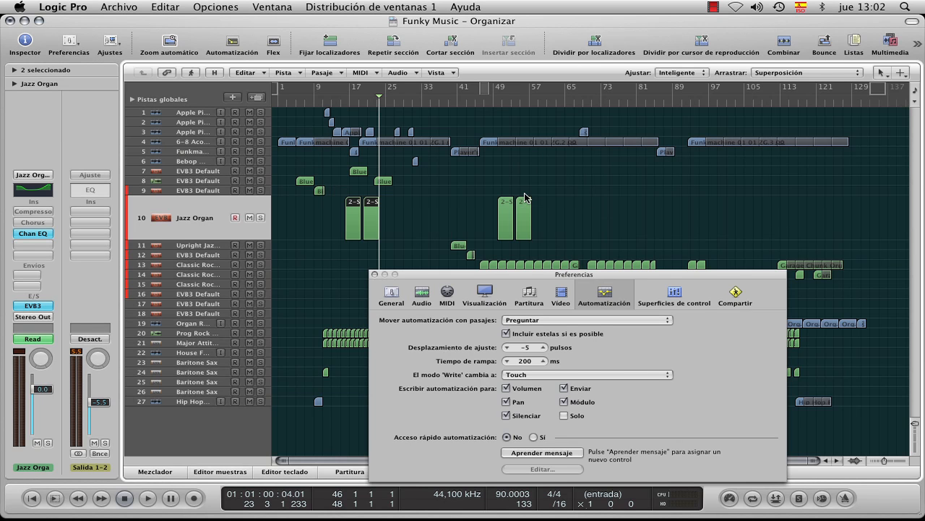
Check the Jazz Organ automation against the moved regions, undo the region move and show track automation again.
left_click(233, 44)
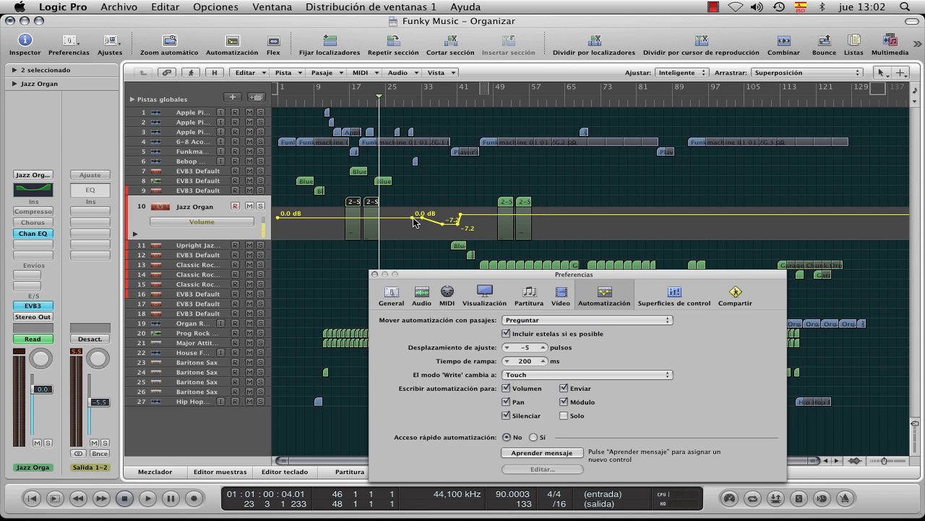
left_click(232, 43)
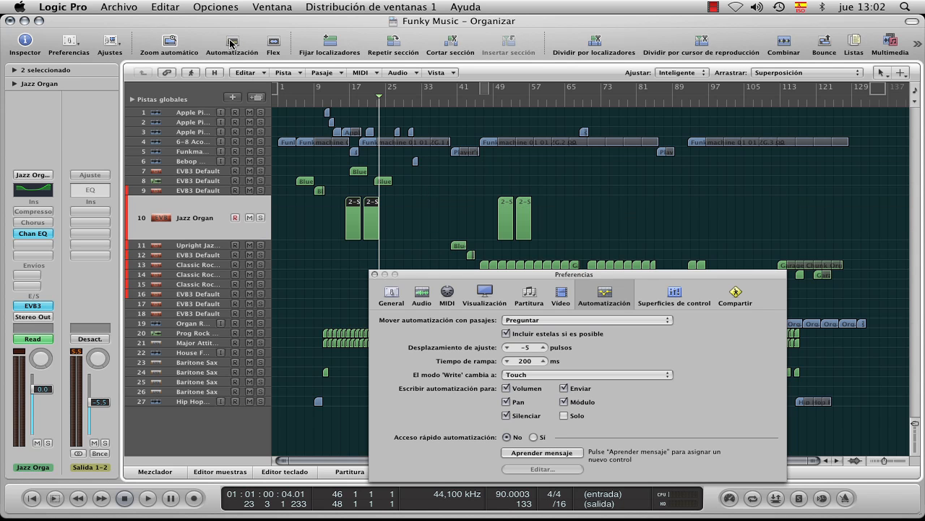
key("super+z")
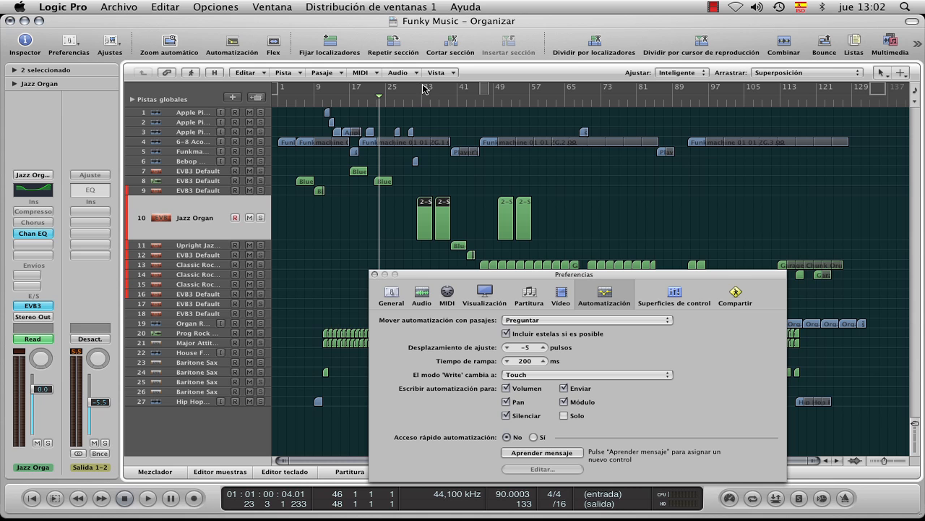
left_click(233, 45)
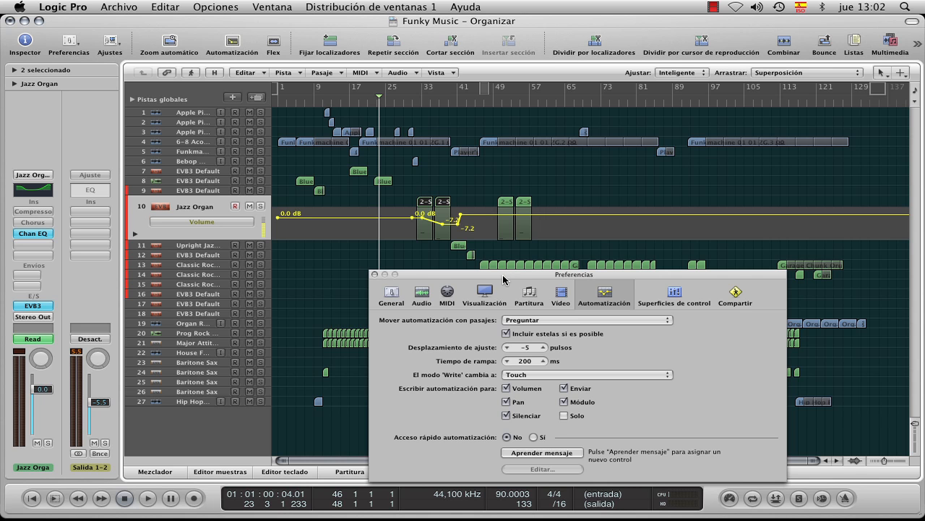
Move the Preferences window clear of the Jazz Organ regions and their volume automation points.
left_click_drag(504, 280, 450, 170)
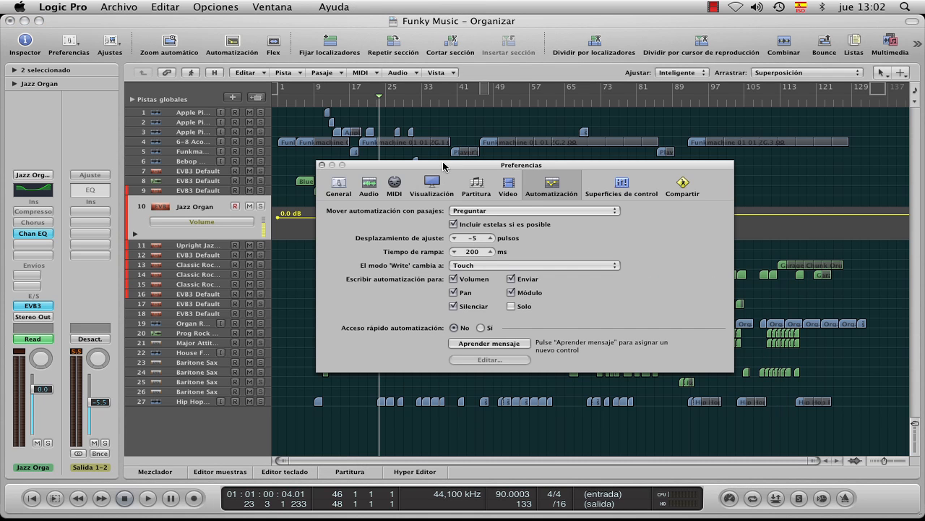
left_click_drag(442, 171, 470, 250)
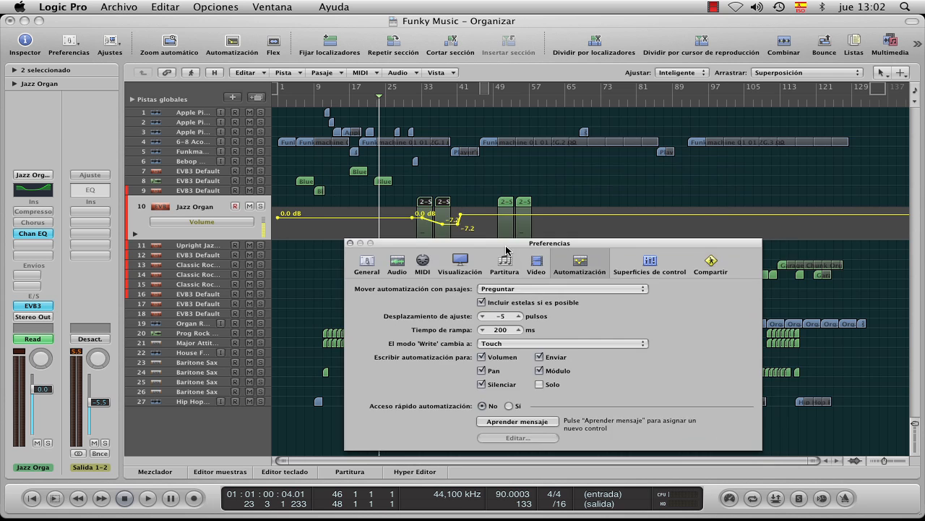
left_click_drag(506, 251, 620, 102)
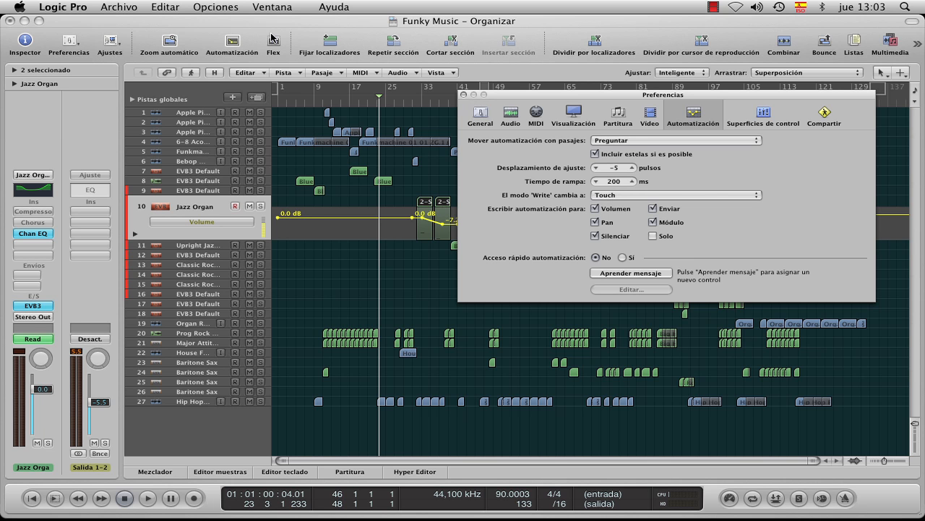
left_click_drag(508, 97, 637, 144)
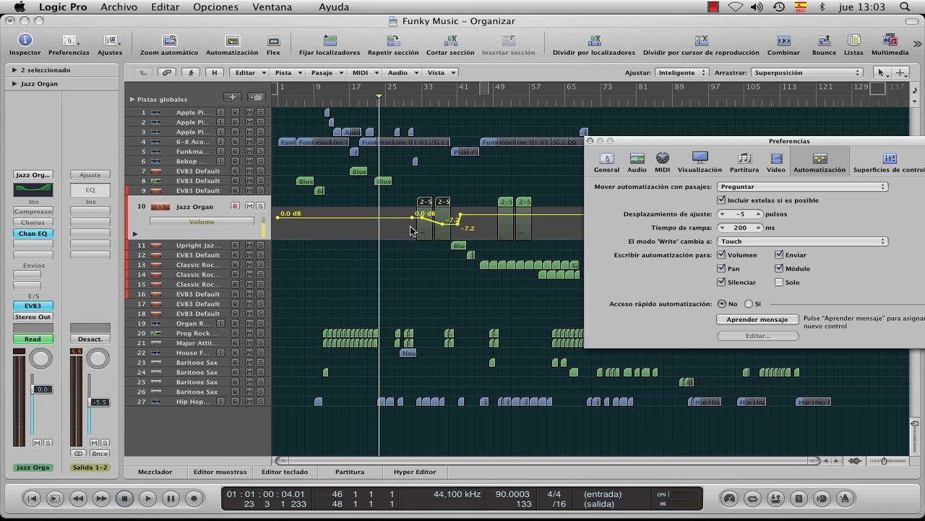
Select and delete the Jazz Organ volume automation points around the first two regions.
left_click_drag(399, 214, 490, 236)
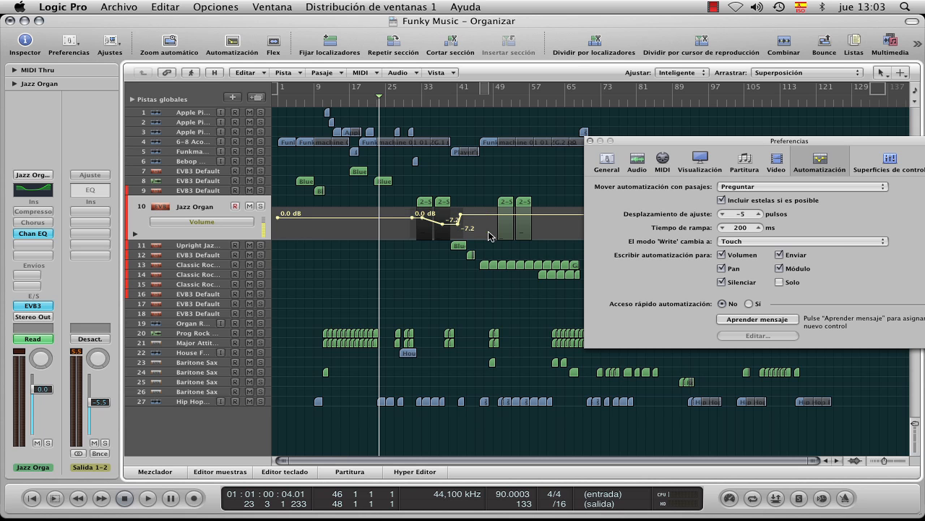
key("Delete")
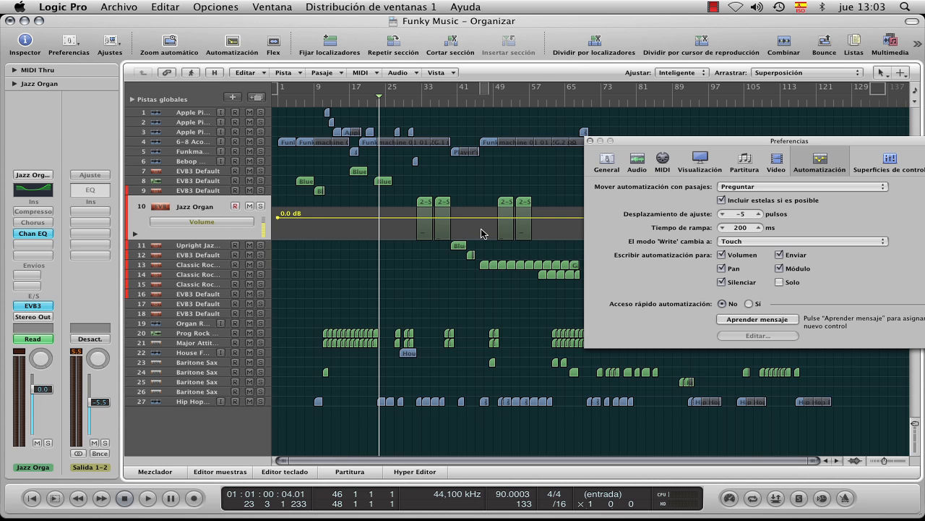
Open the Channel EQ on the Jazz Organ channel strip and get the Preferences window out of the way.
left_click(42, 233)
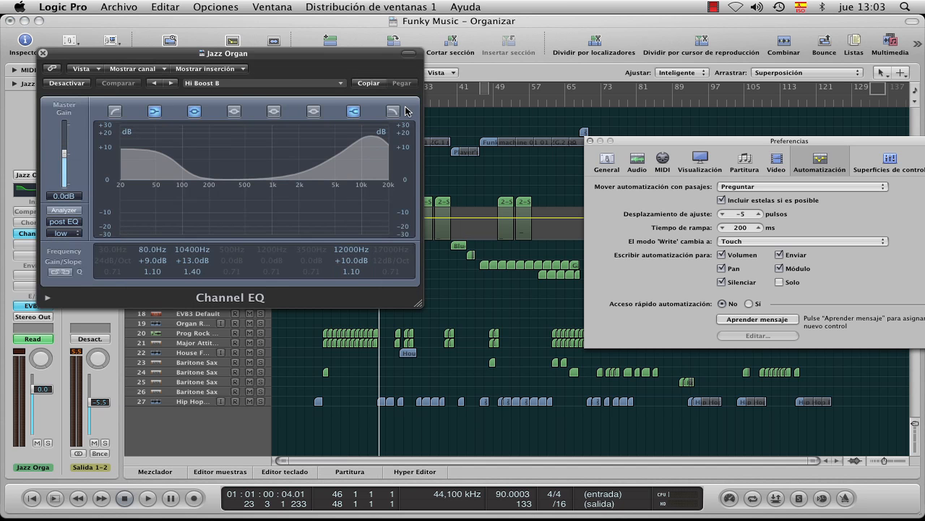
left_click_drag(301, 62, 509, 147)
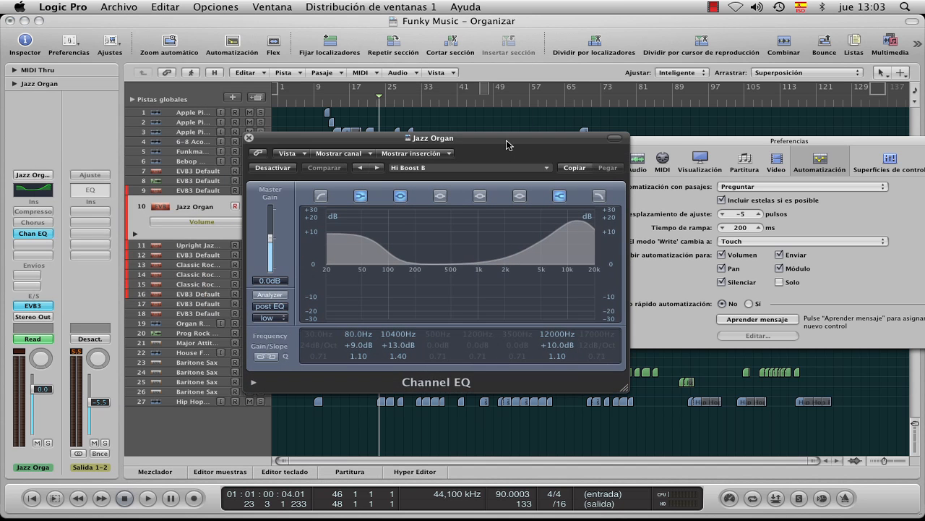
left_click(681, 144)
left_click_drag(681, 145, 924, 149)
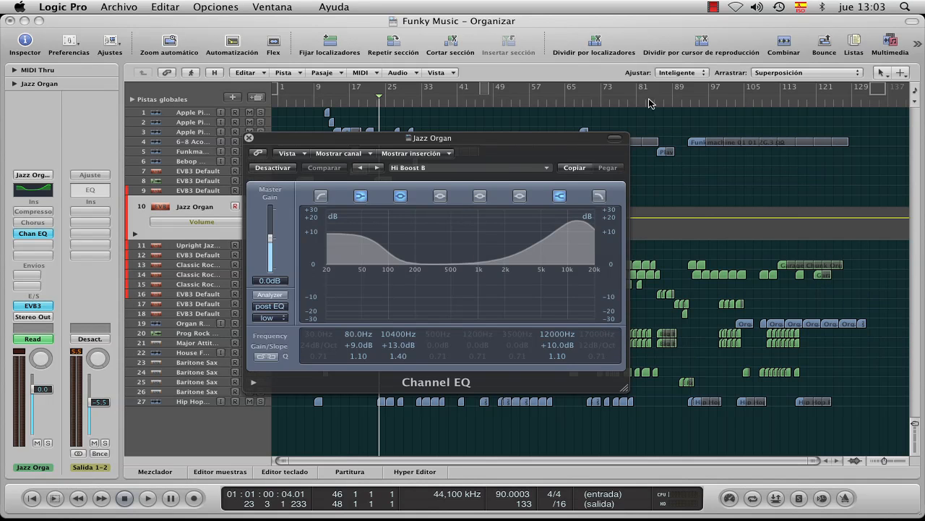
left_click_drag(561, 142, 853, 98)
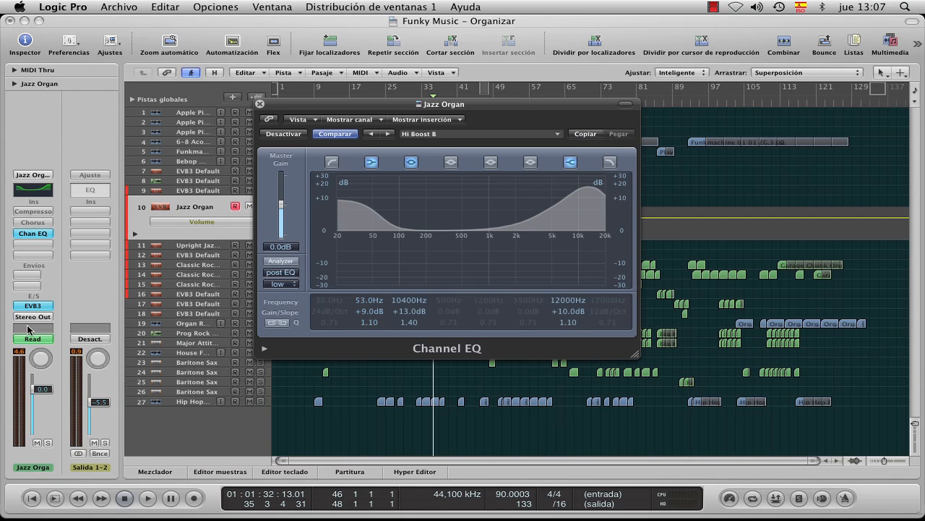
Set the Jazz Organ automation mode to Touch and place the playhead at about bar 30, just before its first region.
left_click(39, 340)
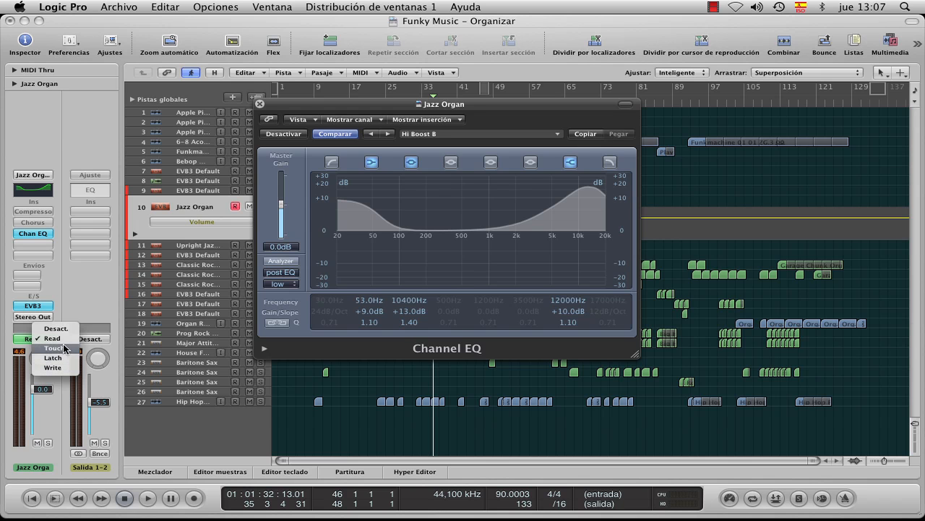
left_click(59, 349)
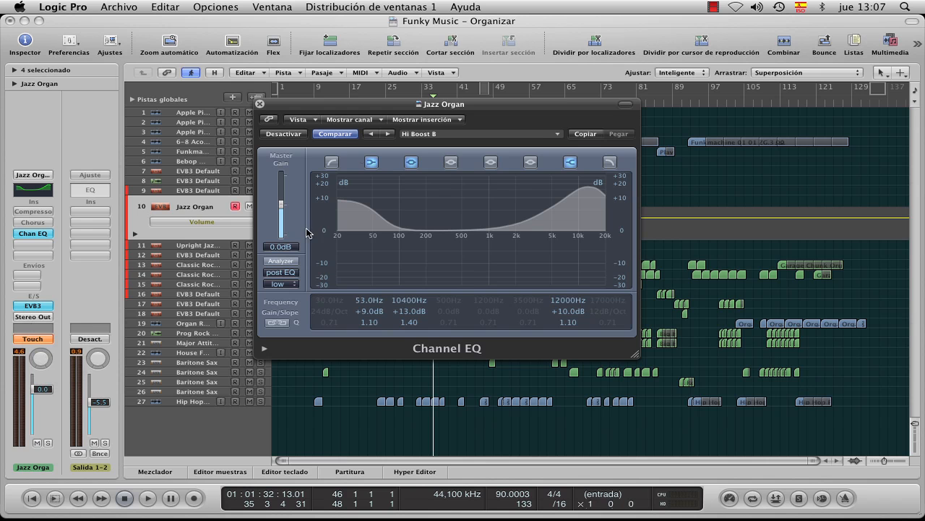
left_click_drag(350, 105, 640, 154)
left_click(418, 100)
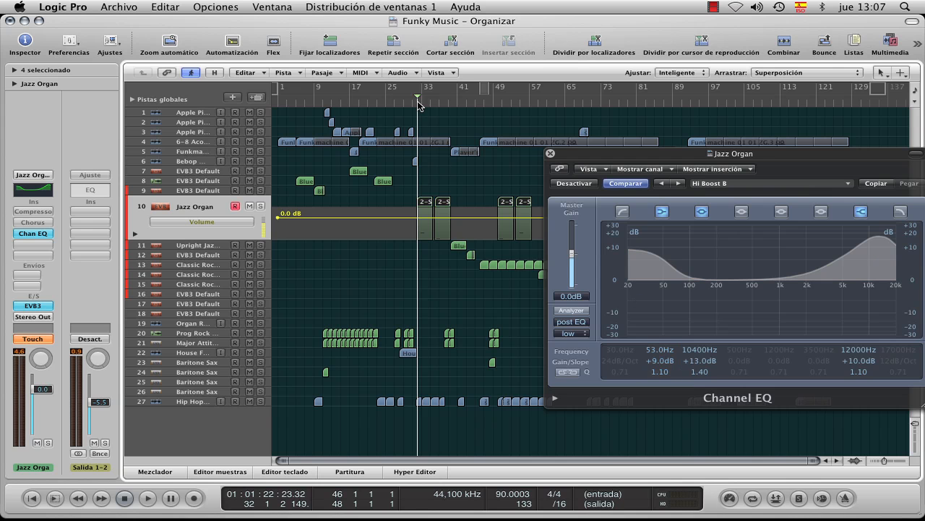
left_click(410, 101)
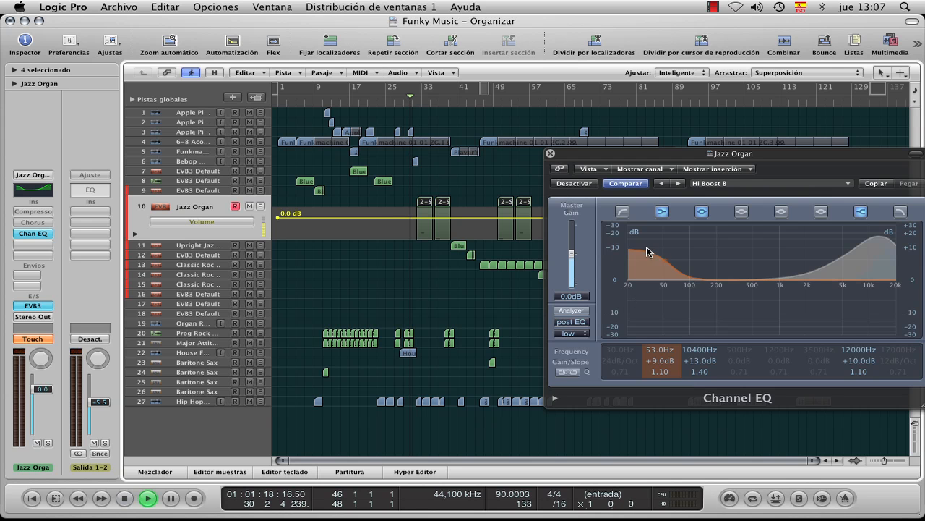
Record Jazz Organ automation during playback by varying the Channel EQ's low shelf gain, high shelf gain and high shelf frequency.
key("space")
mouse_move(659, 368)
left_mouse_down()
mouse_move(656, 341)
mouse_move(671, 394)
mouse_move(672, 365)
left_mouse_up()
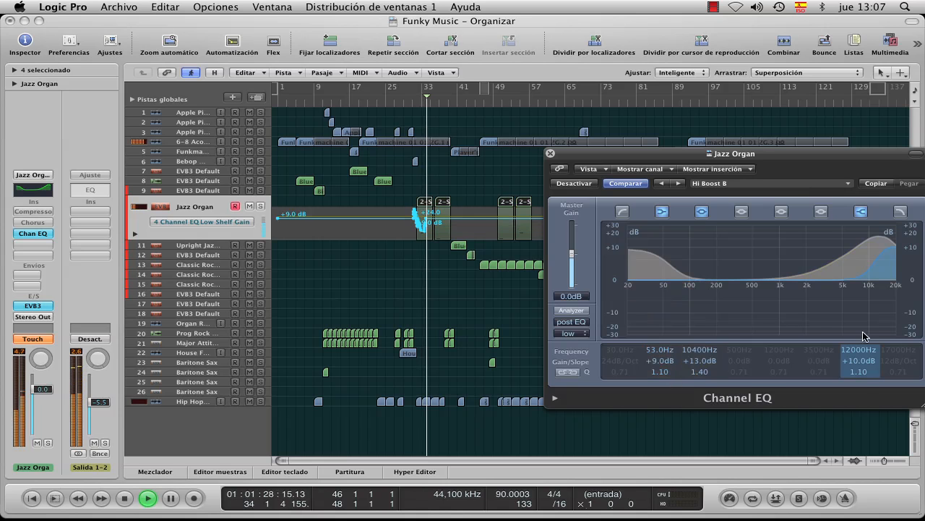
mouse_move(858, 360)
left_mouse_down()
mouse_move(849, 437)
mouse_move(837, 383)
mouse_move(846, 426)
mouse_move(845, 383)
mouse_move(851, 402)
left_mouse_up()
key("space")
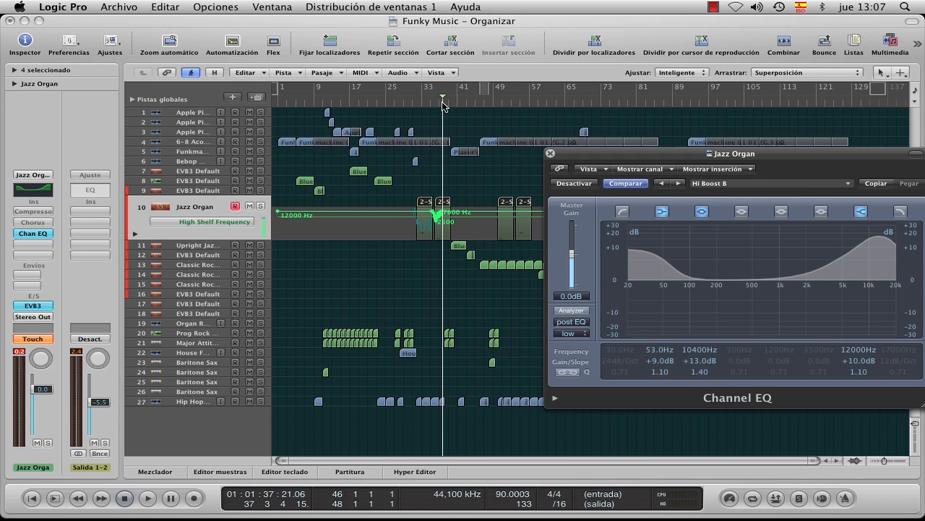
Examine the recorded Low Shelf Gain and High Shelf Gain curves in the Jazz Organ automation lane and close the Channel EQ.
scroll(444, 155, "up", 5)
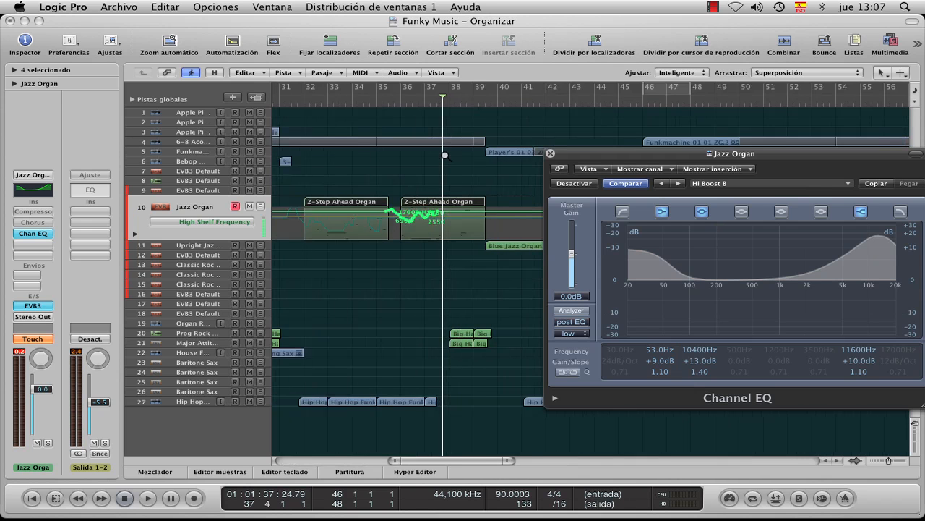
scroll(444, 154, "down", 1)
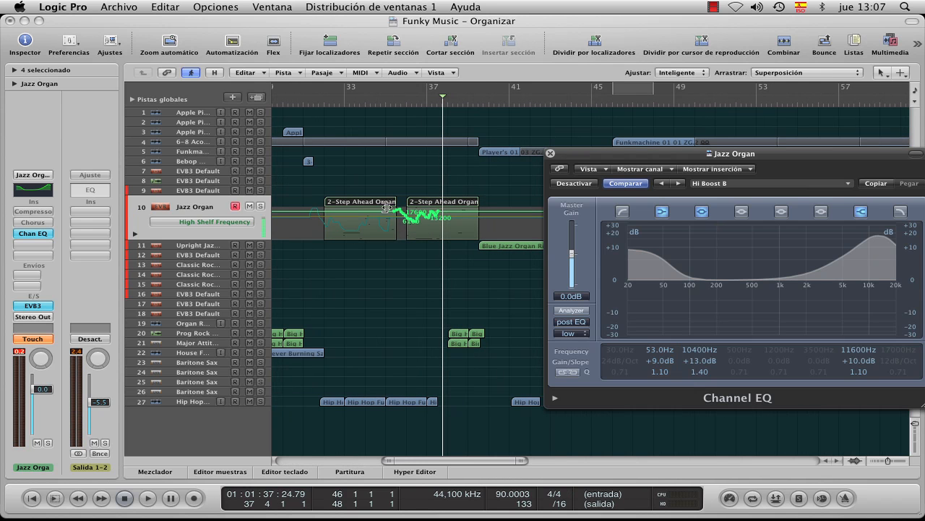
left_click(237, 218)
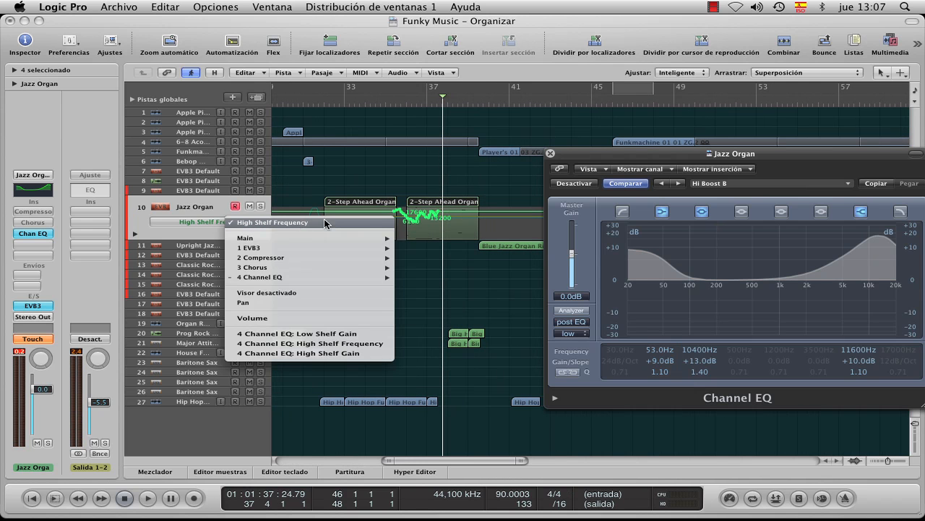
left_click(275, 331)
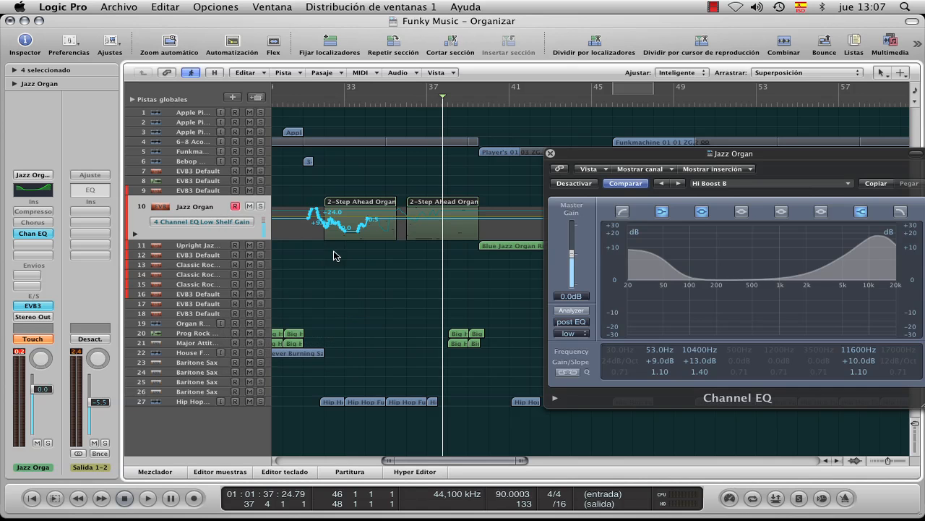
left_click(229, 224)
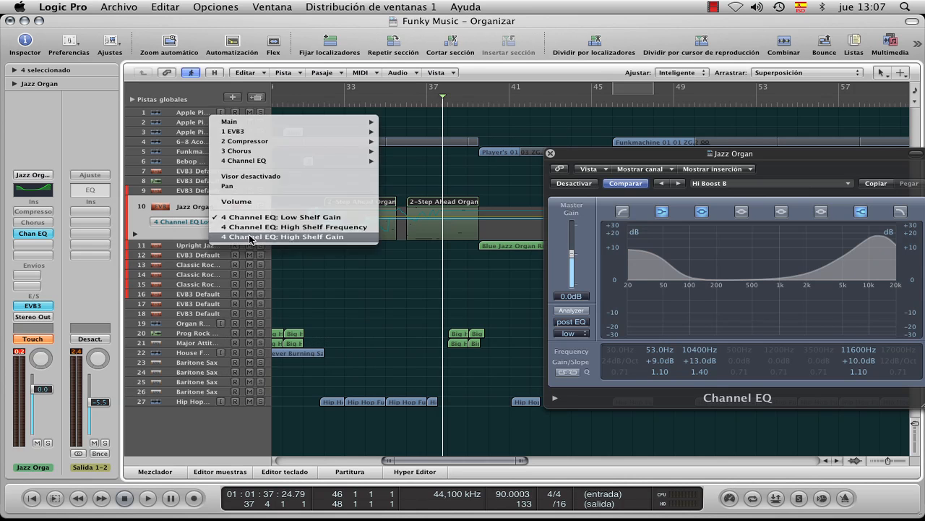
left_click(251, 237)
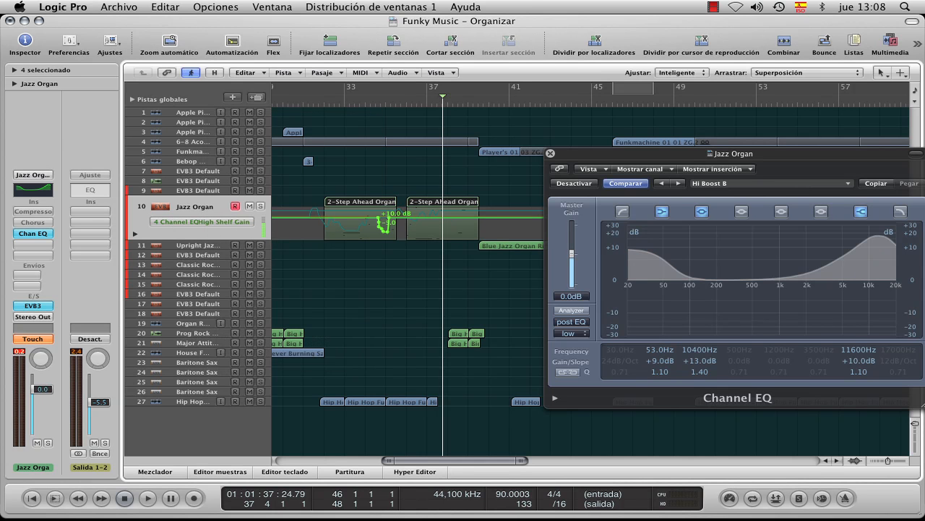
left_click(550, 154)
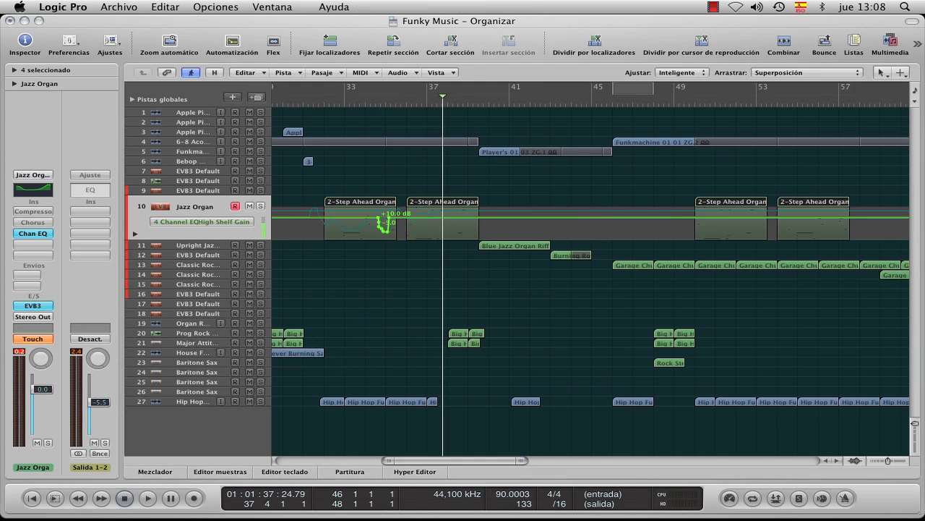
Review the automation preferences, including which mode Write changes to, alongside the Jazz Organ automation modes, and close them.
key("super+comma")
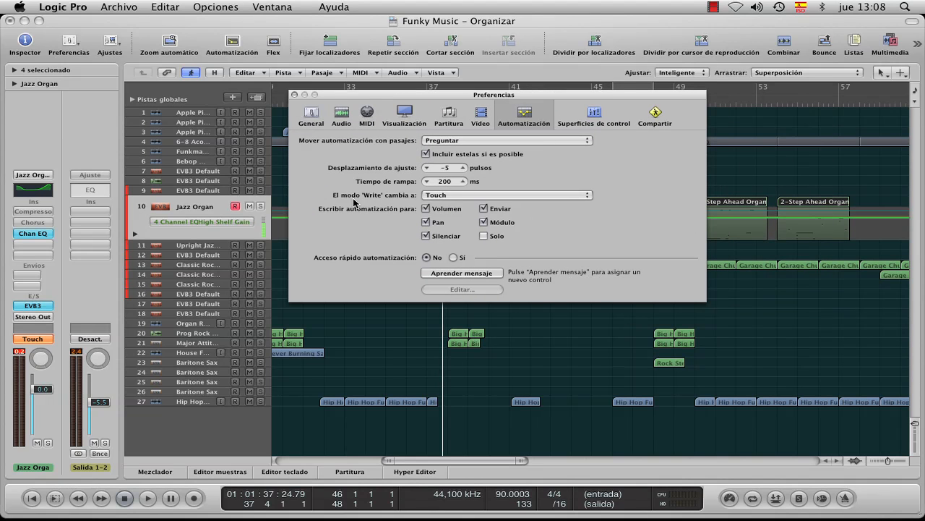
left_click(48, 339)
left_click(45, 339)
left_click(295, 94)
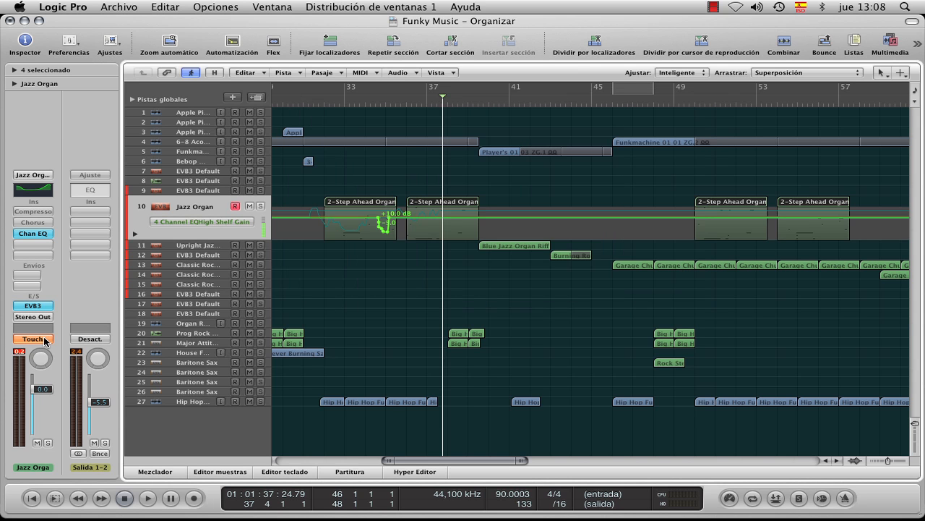
Delete all automation of the selected Jazz Organ track.
scroll(402, 461, "left", 5)
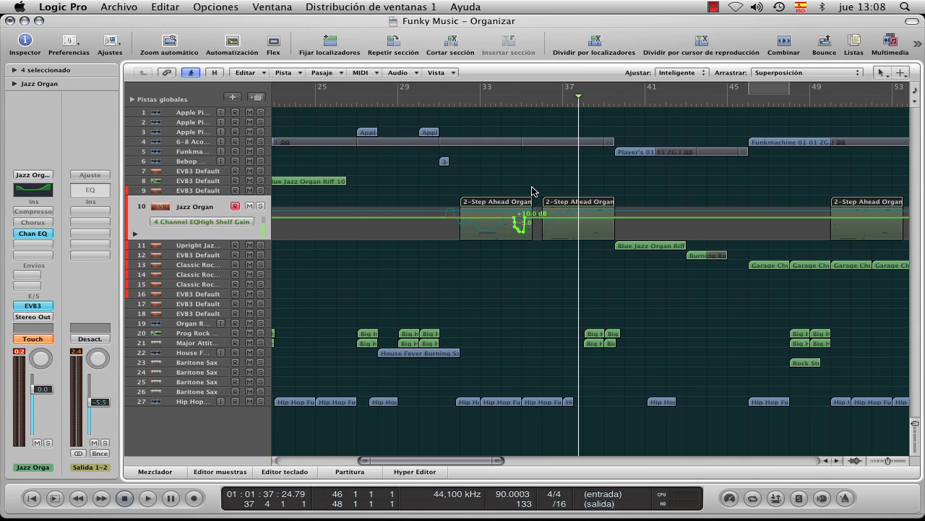
left_click(287, 73)
mouse_move(305, 89)
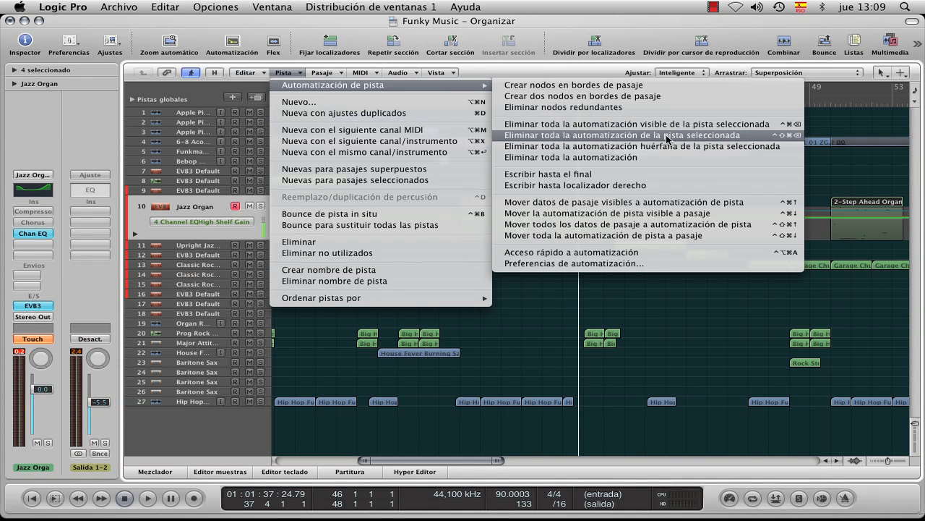
left_click(691, 137)
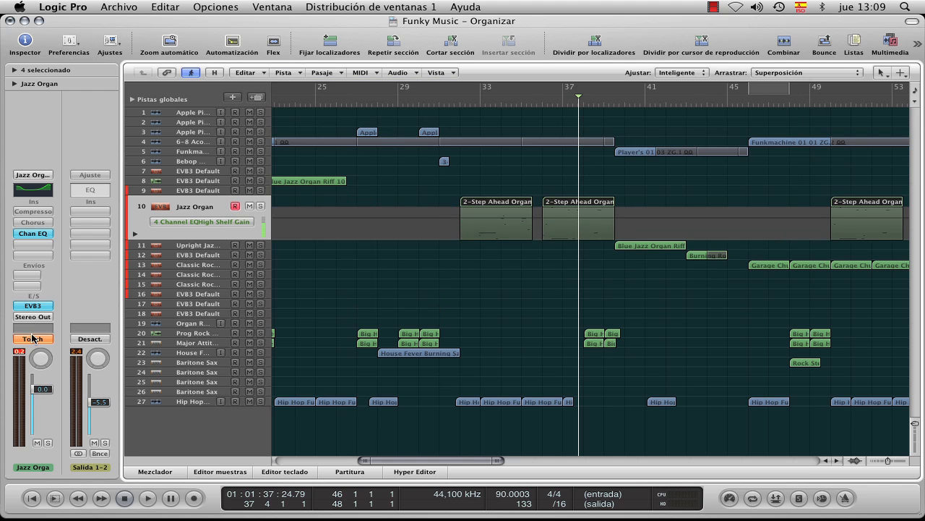
Set Jazz Organ to Read mode and add High Shelf Gain points around bars 31 to 35, from +10.0 through +3.0 to -1.5 dB.
left_click(38, 343)
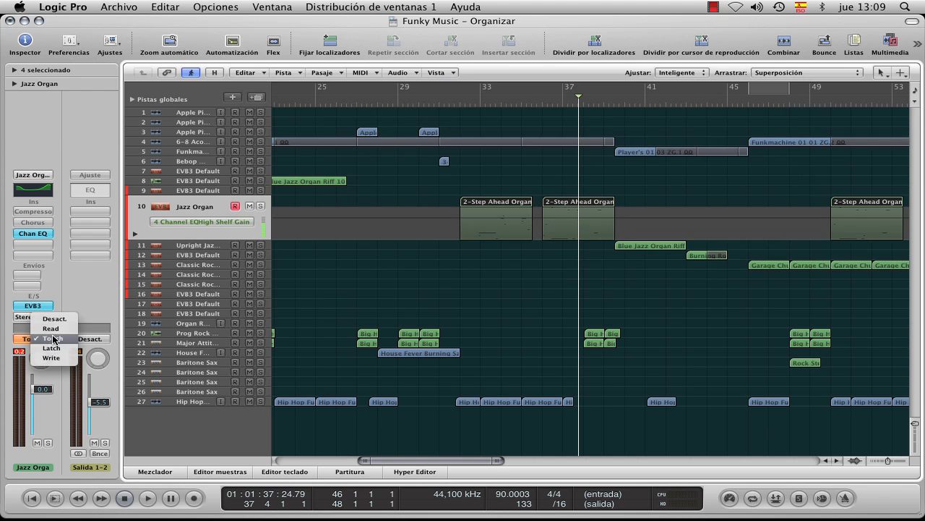
left_click(51, 328)
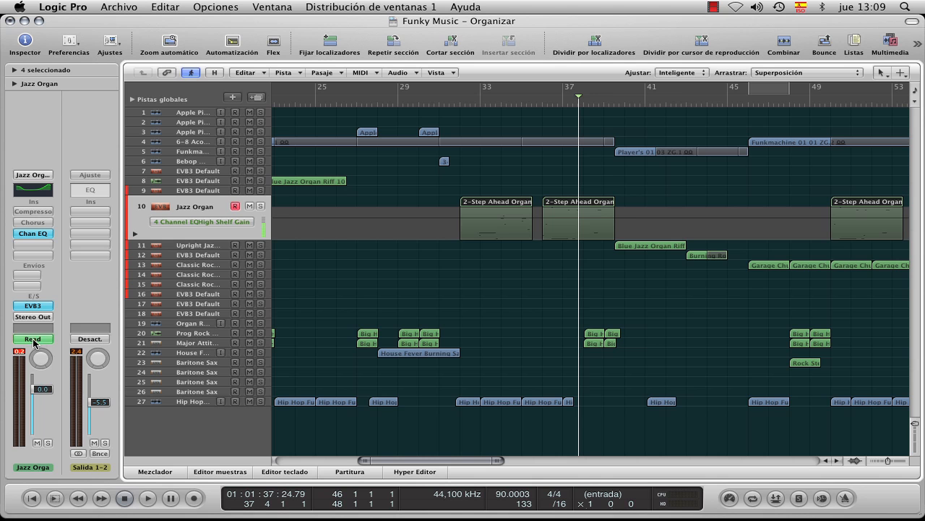
left_click(450, 217)
left_click(479, 221)
left_click(513, 219)
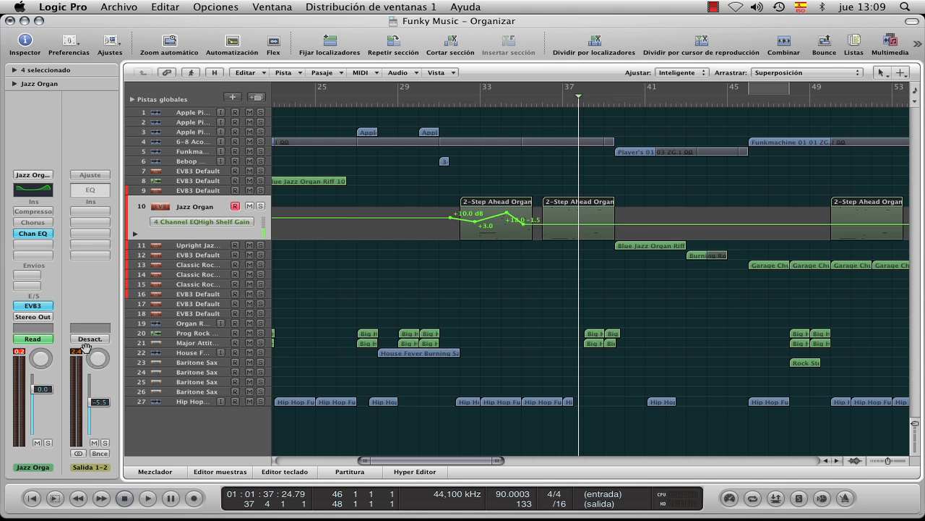
Set the Jazz Organ automation mode to Touch and look over the available modes again.
left_click(38, 340)
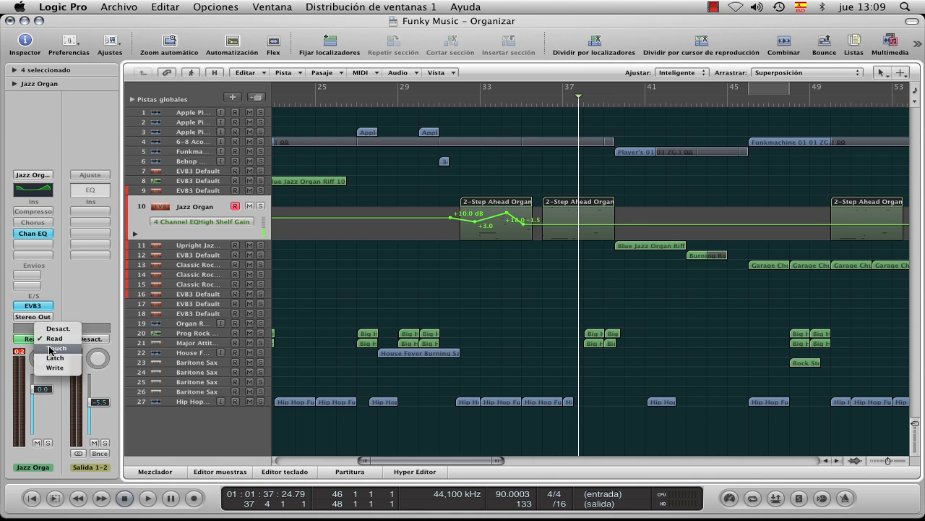
left_click(52, 349)
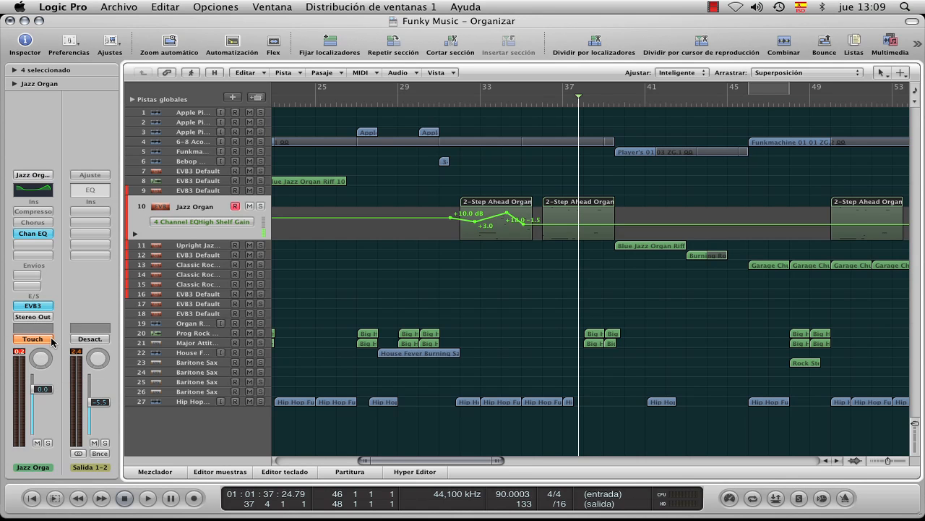
left_click(48, 342)
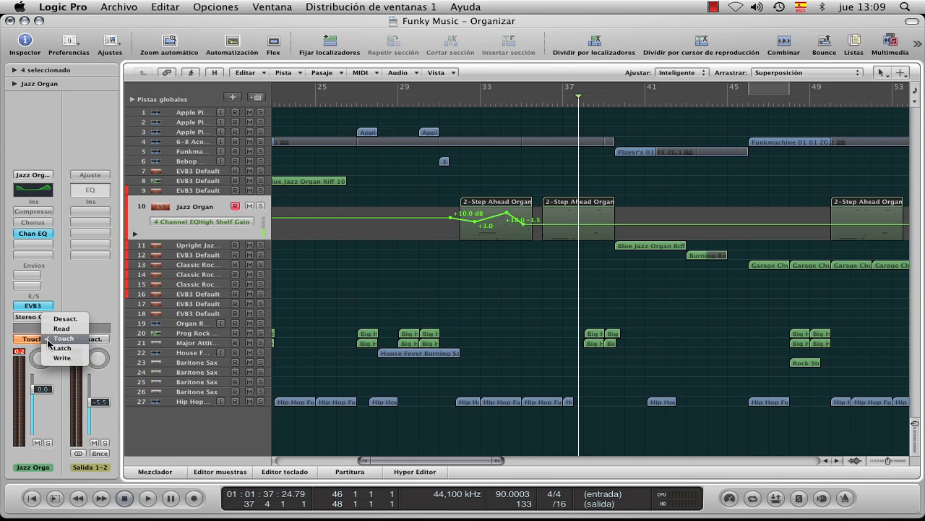
left_click(290, 262)
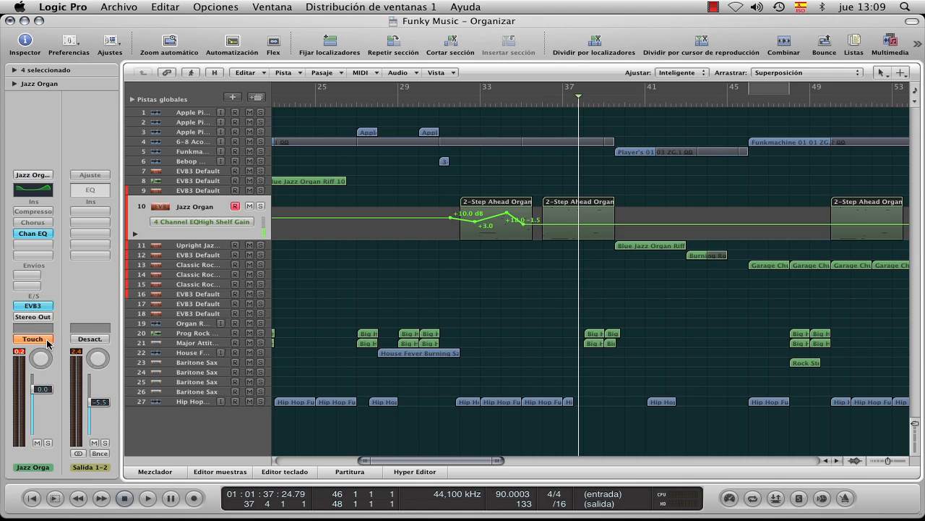
Switch the Jazz Organ automation mode to Latch and back to Touch.
left_click(47, 343)
left_click(55, 353)
left_click(45, 336)
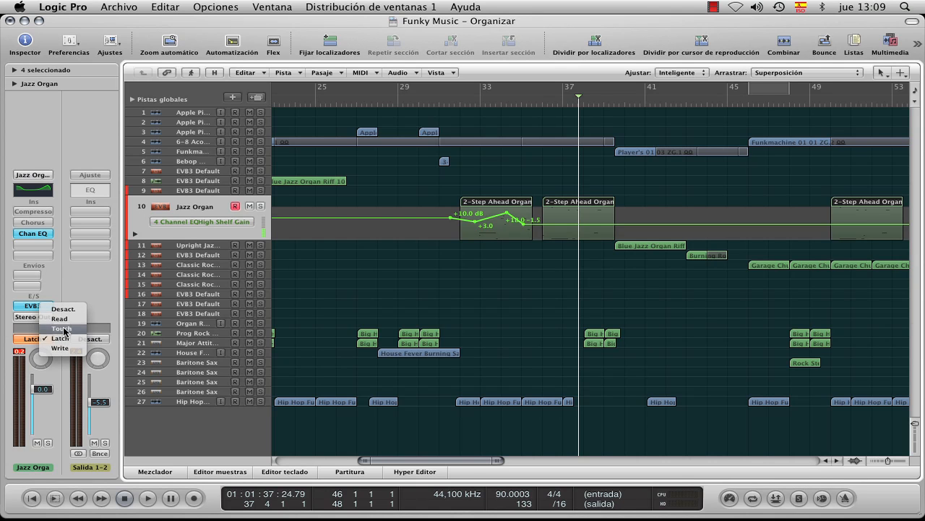
left_click(63, 330)
Reopen the Jazz Organ Channel EQ, reposition its window and set the low shelf gain to +5.5 dB.
left_click(42, 235)
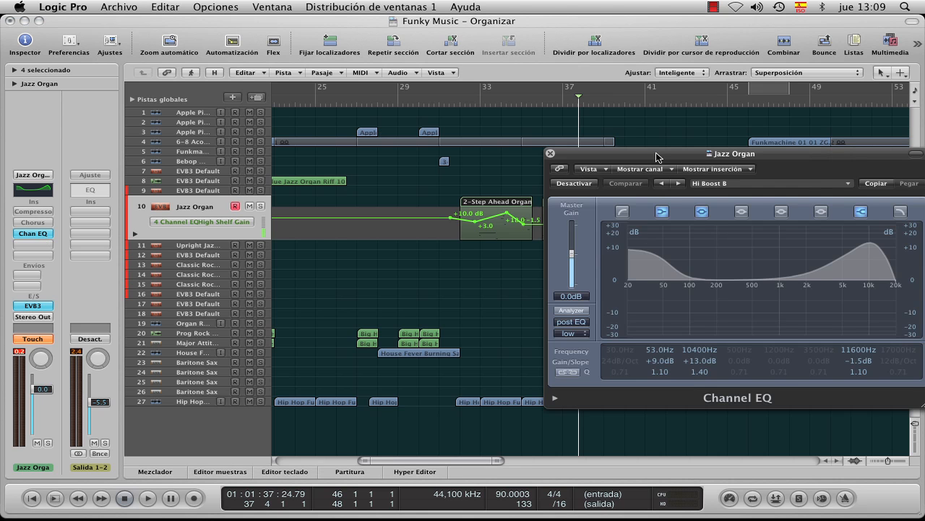
left_click_drag(656, 157, 447, 133)
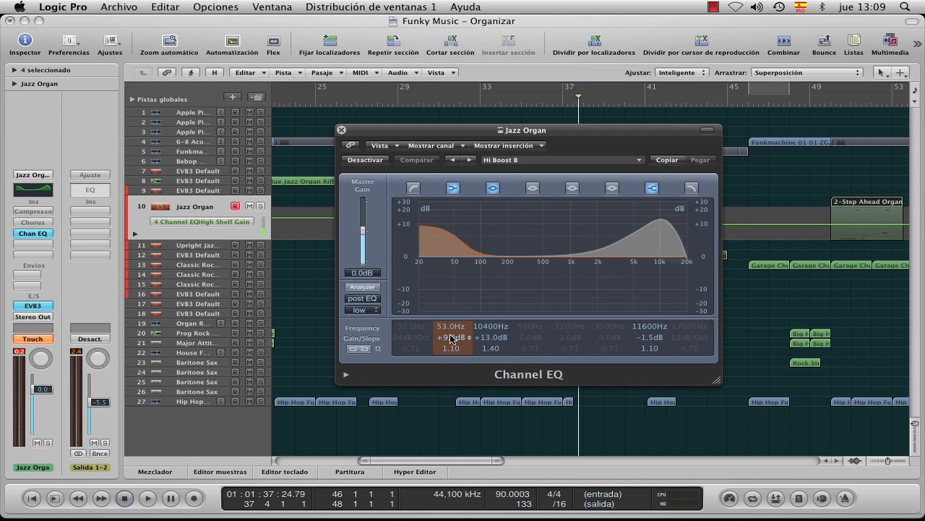
mouse_move(448, 339)
left_mouse_down()
mouse_move(452, 362)
mouse_move(449, 336)
mouse_move(459, 359)
mouse_move(454, 337)
mouse_move(457, 349)
left_mouse_up()
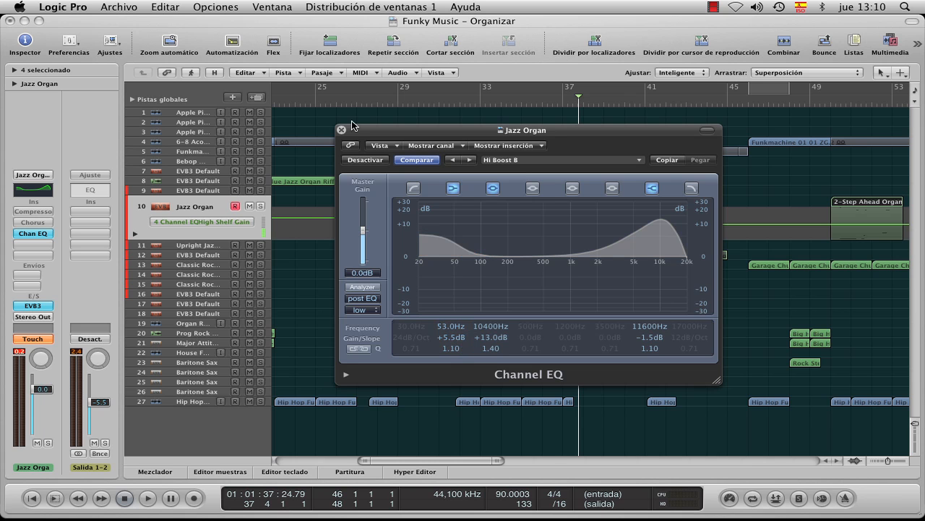
Close the Channel EQ window and delete the Jazz Organ High Shelf Gain automation points between bars 31 and 35.
left_click(341, 130)
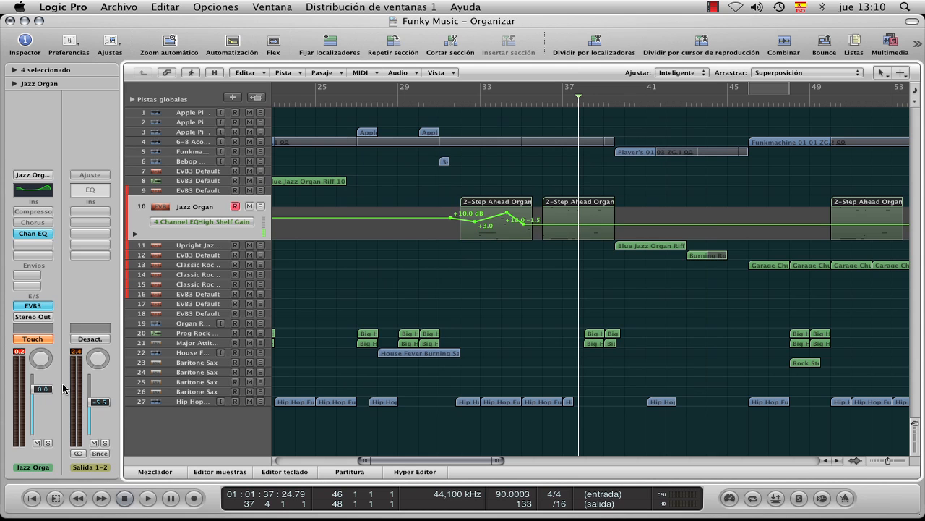
mouse_move(41, 390)
left_mouse_down()
mouse_move(42, 426)
mouse_move(41, 391)
left_mouse_up()
left_click(44, 391, "alt")
left_click(428, 217)
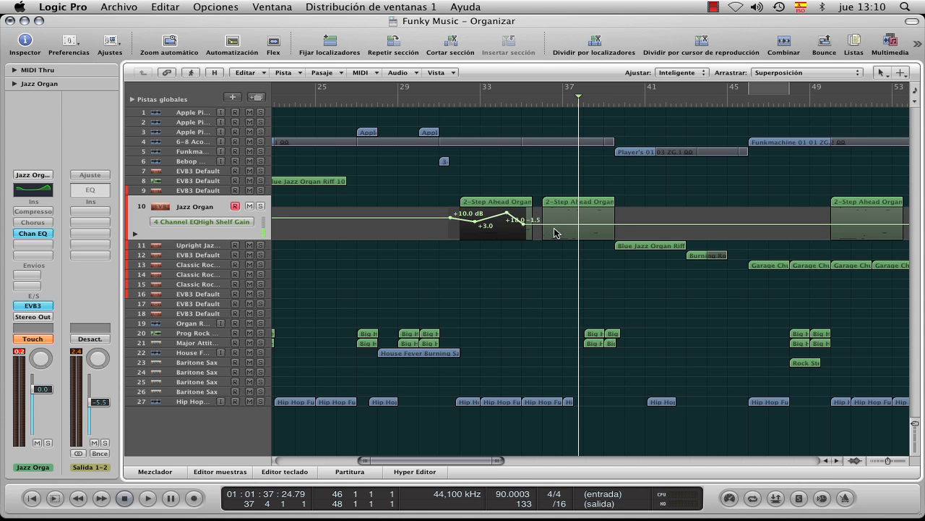
key("Delete")
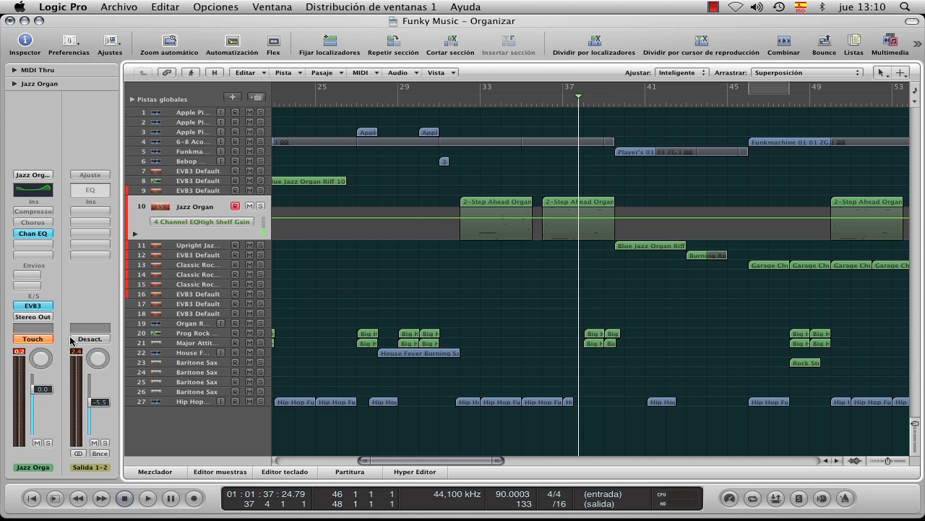
Play from about bar 33 and record Jazz Organ volume automation in Touch mode, with three fader dips of about -12 to -14 dB.
left_click(458, 109)
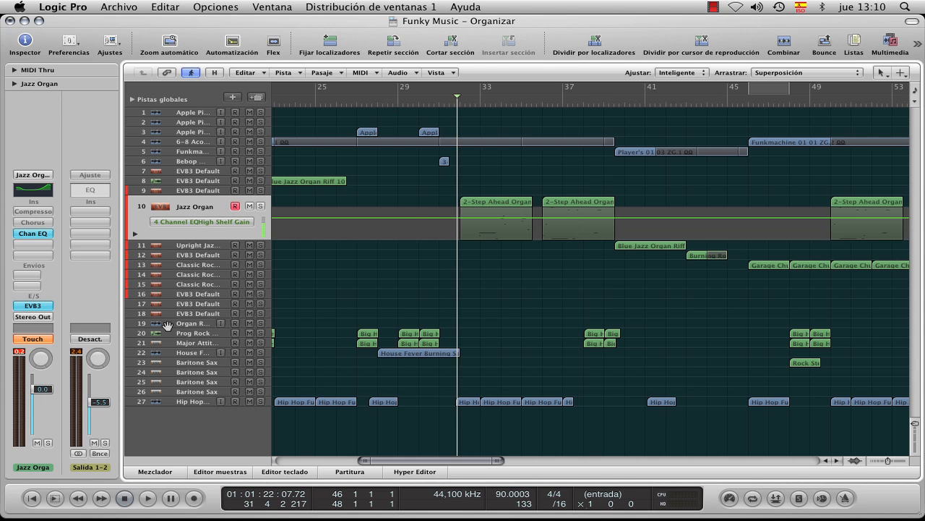
left_click(487, 108)
key("super+Right")
key("super+Right")
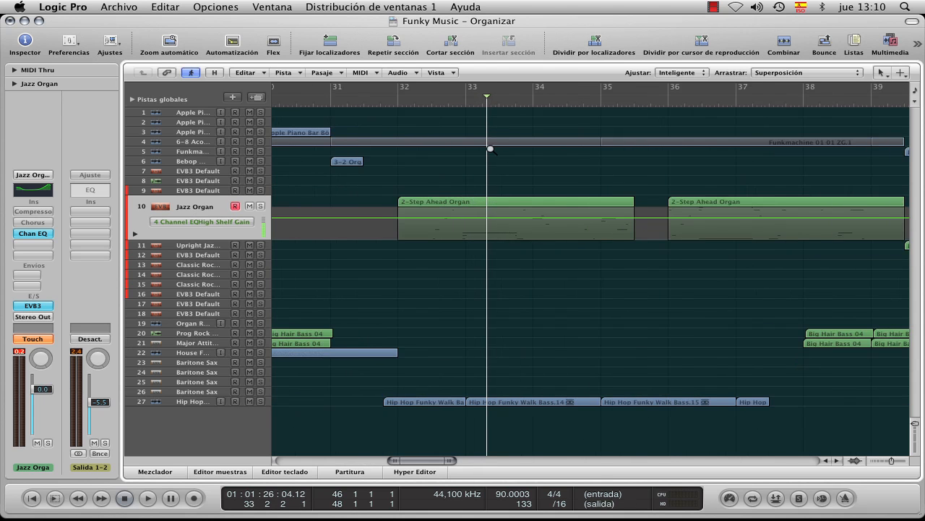
key("super+Left")
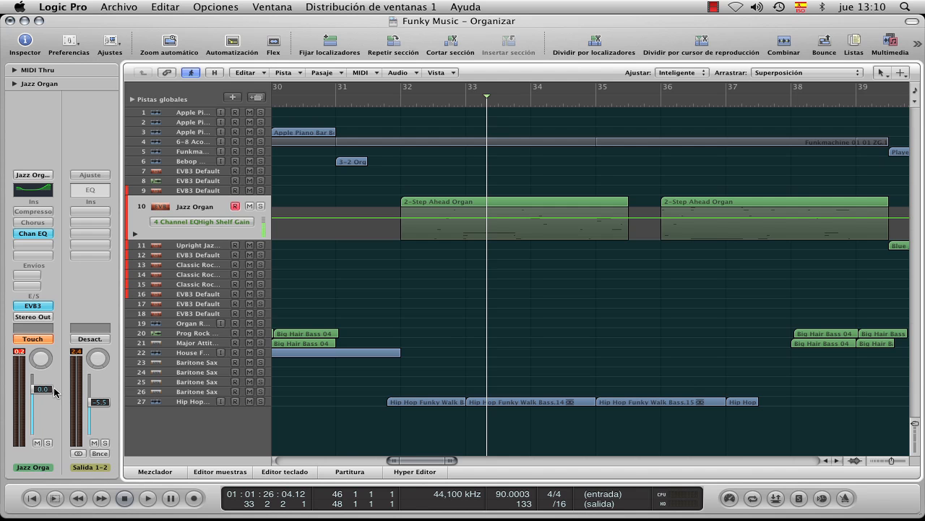
key("space")
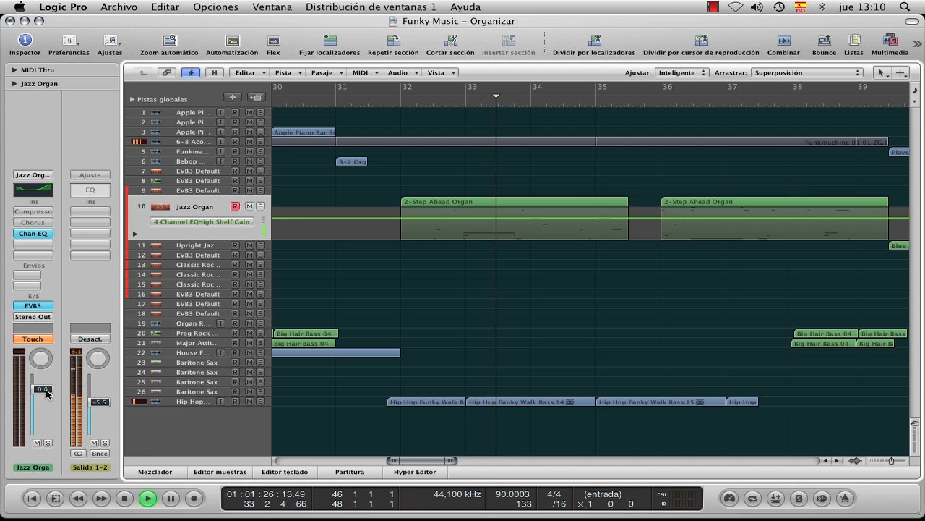
left_click_drag(43, 392, 42, 413)
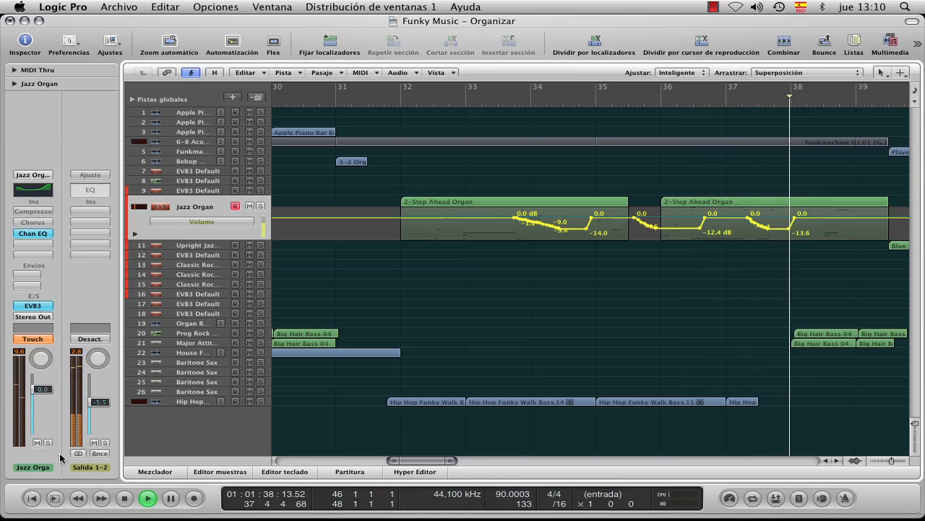
key("space")
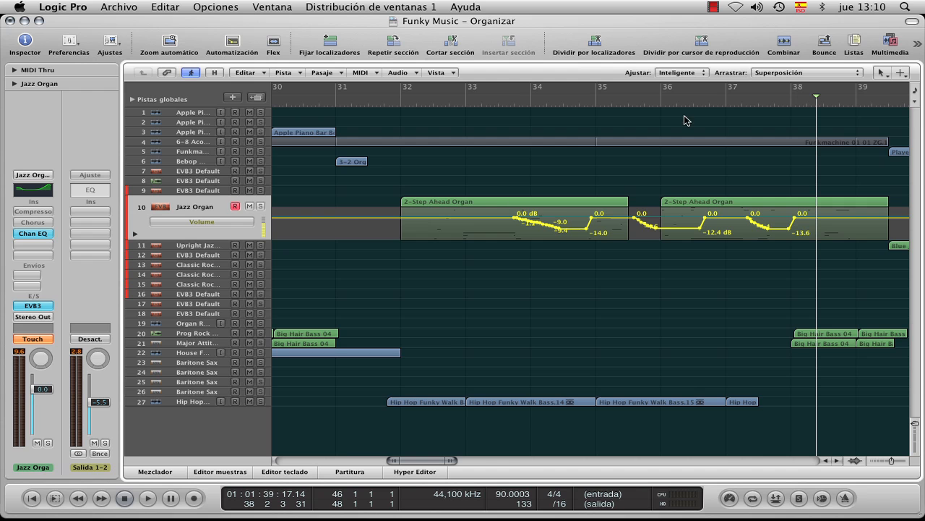
Move the stopped Jazz Organ fader to -14.0 dB and back to 0.0, and delete the volume automation recorded between bars 33 and 38.
left_click_drag(51, 391, 42, 416)
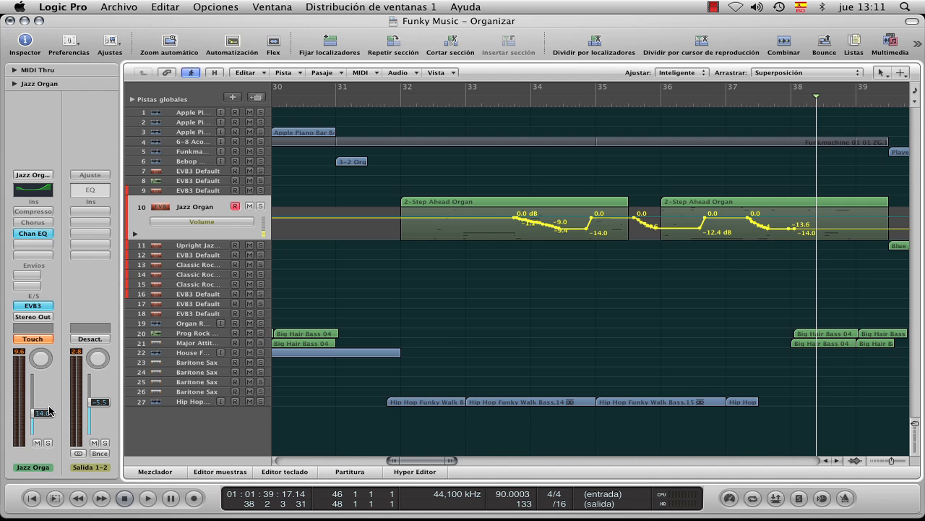
left_click(49, 410, "alt")
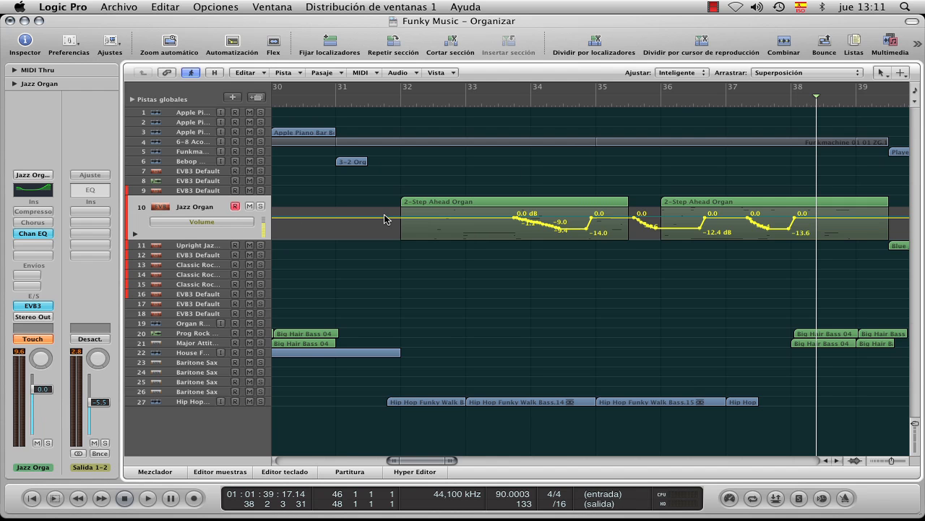
left_click_drag(441, 217, 830, 249)
key("Delete")
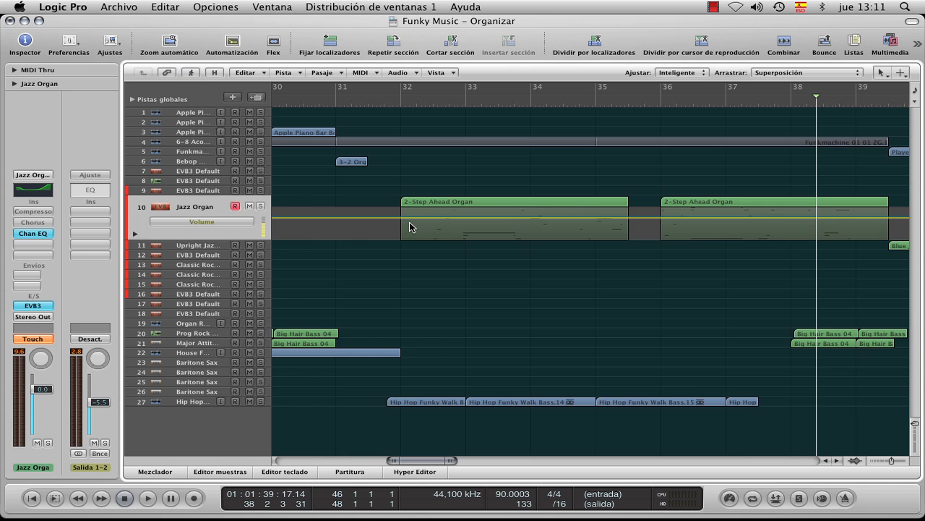
Set the Jazz Organ automation mode to Latch and move its stopped fader to about -15 dB and back up to about -2.0 dB.
left_click(46, 344)
left_click(53, 349)
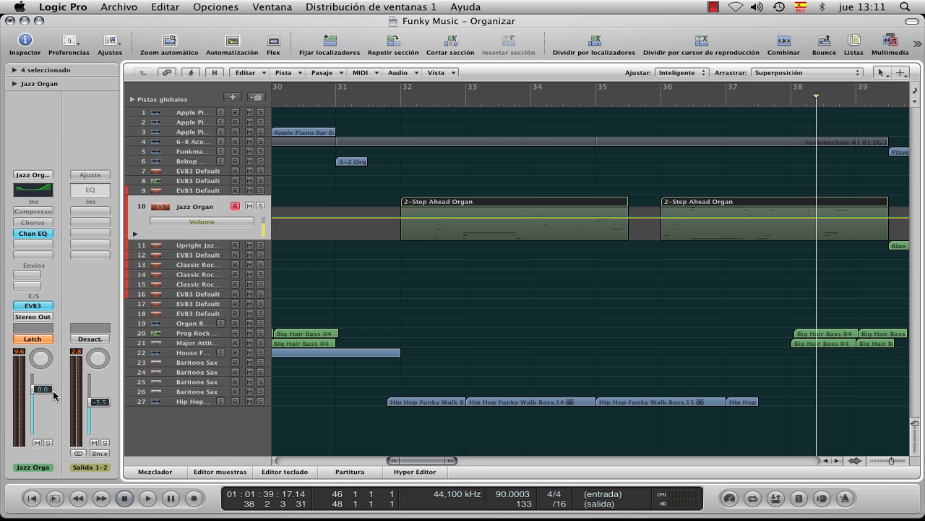
left_click_drag(42, 389, 42, 415)
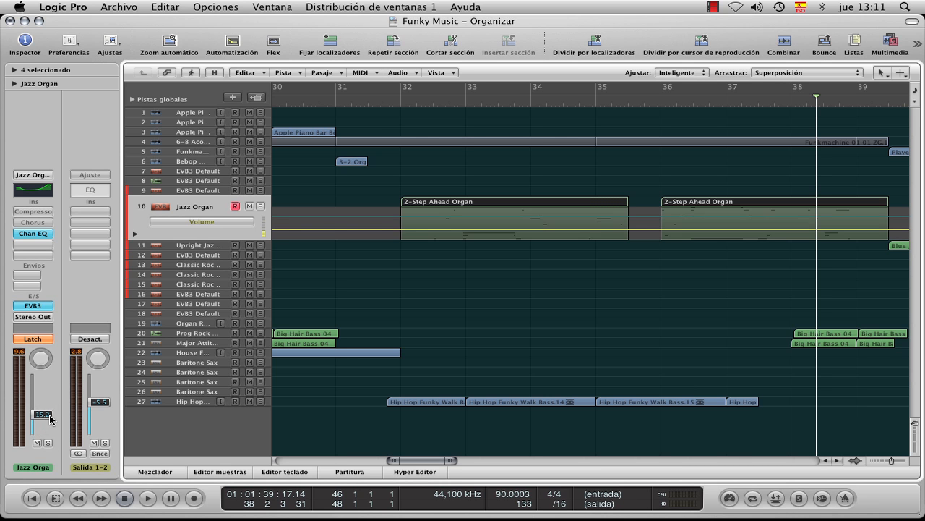
mouse_move(50, 418)
left_mouse_down()
mouse_move(51, 378)
mouse_move(51, 411)
mouse_move(50, 393)
mouse_move(50, 411)
mouse_move(46, 399)
left_mouse_up()
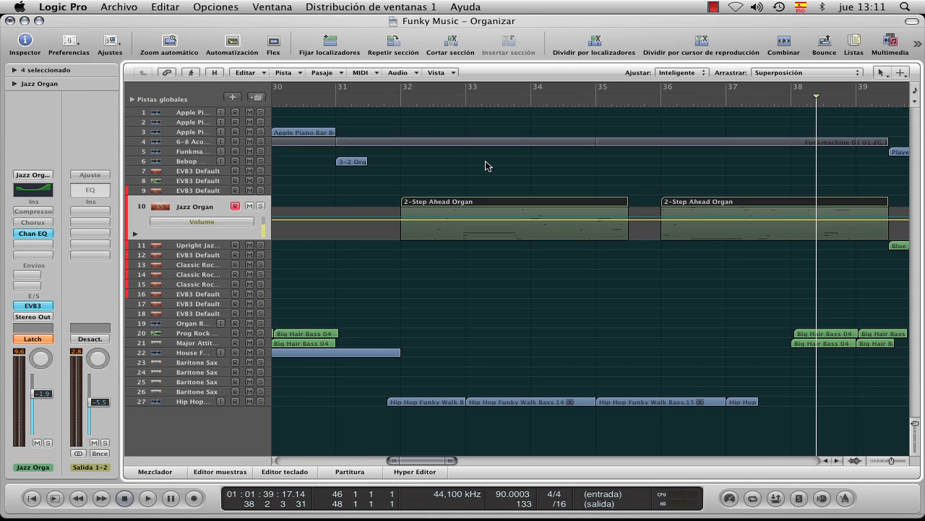
Play from just before bar 32 and record Jazz Organ volume automation in Latch mode, lowering the fader twice and raising it to -3.5 dB.
left_click(393, 107)
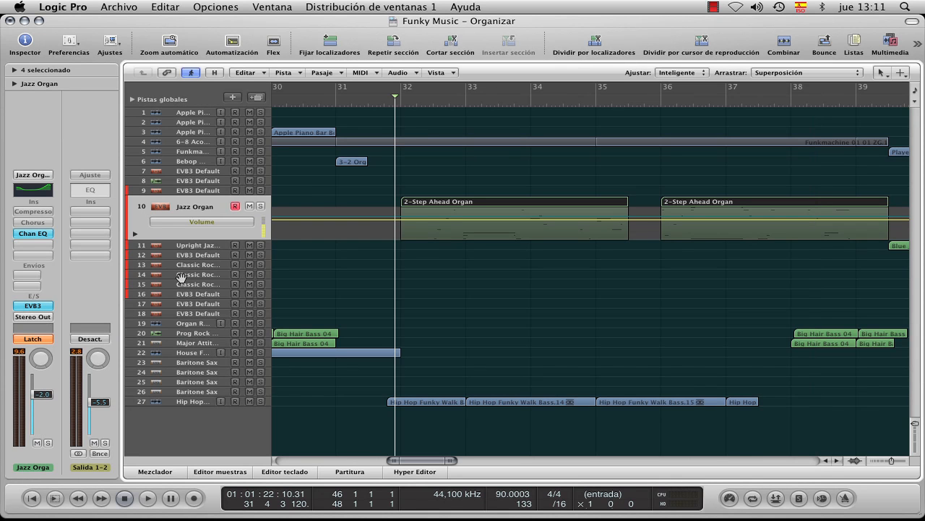
key("space")
left_click_drag(48, 395, 49, 409)
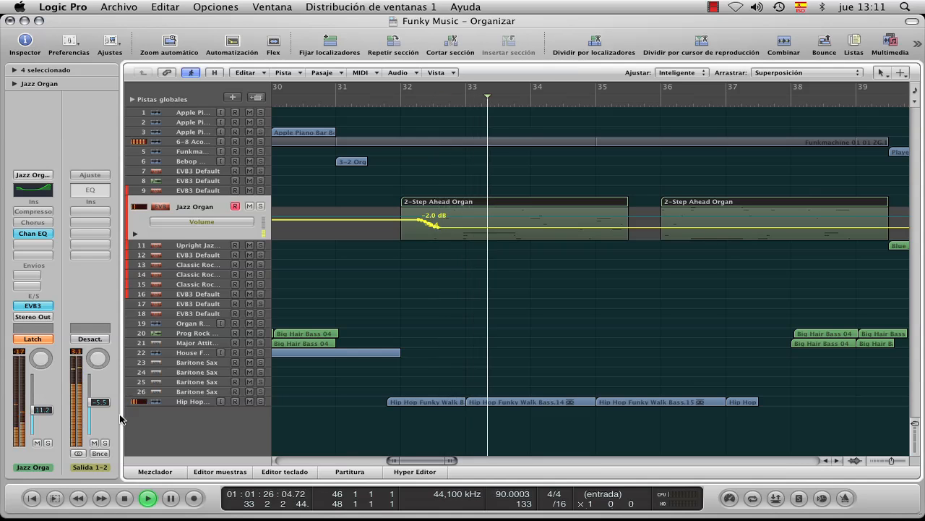
mouse_move(49, 409)
left_mouse_down()
mouse_move(49, 396)
mouse_move(43, 414)
mouse_move(44, 397)
left_mouse_up()
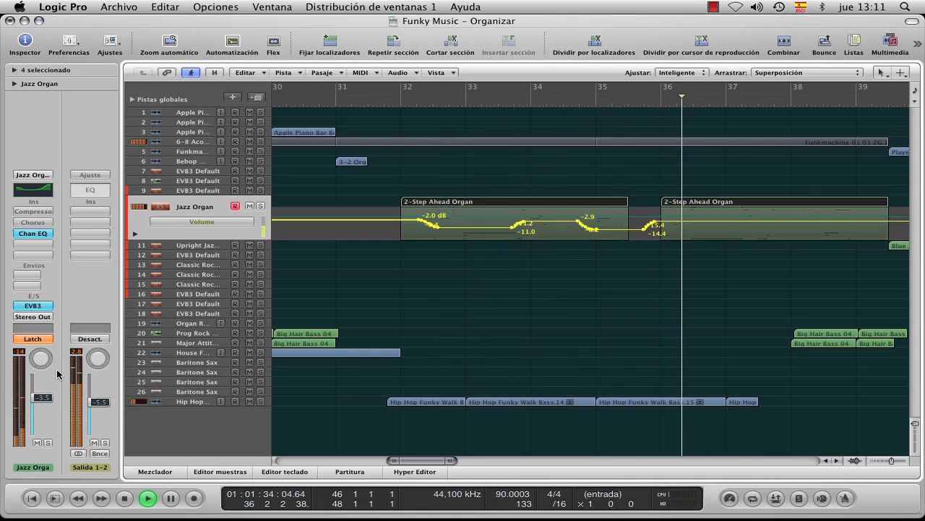
key("space")
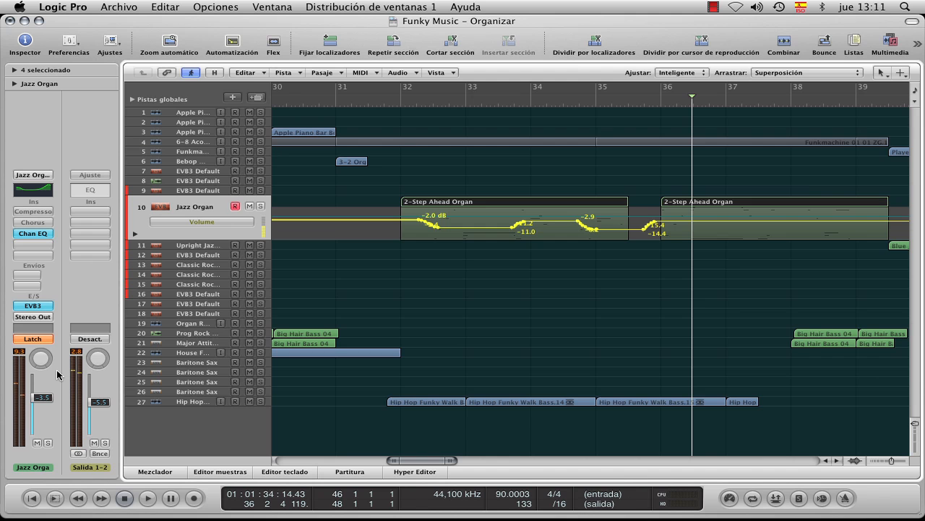
Lower the stopped Jazz Organ fader to -5.2 dB, keep Latch as the automation mode, and reset the fader to 0.0 dB.
mouse_move(45, 399)
left_mouse_down()
mouse_move(45, 417)
mouse_move(45, 384)
mouse_move(45, 415)
mouse_move(45, 402)
left_mouse_up()
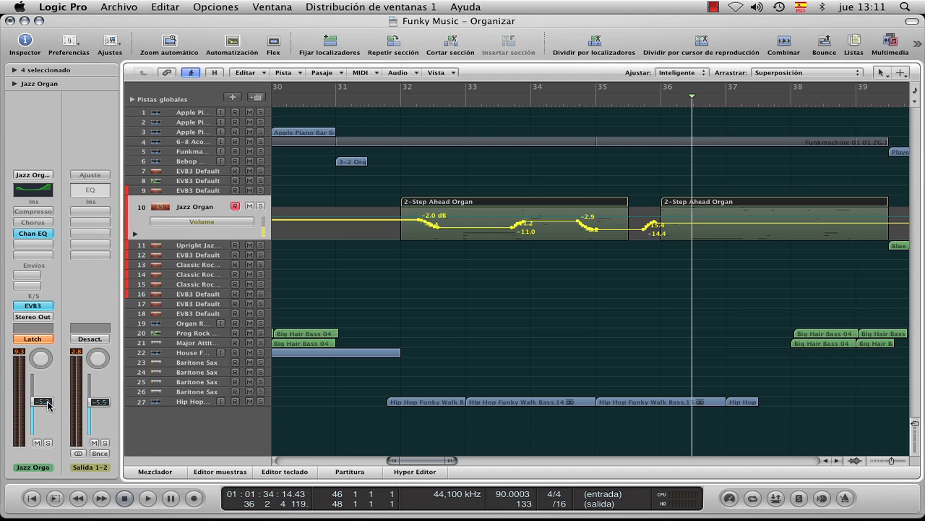
left_click(42, 340)
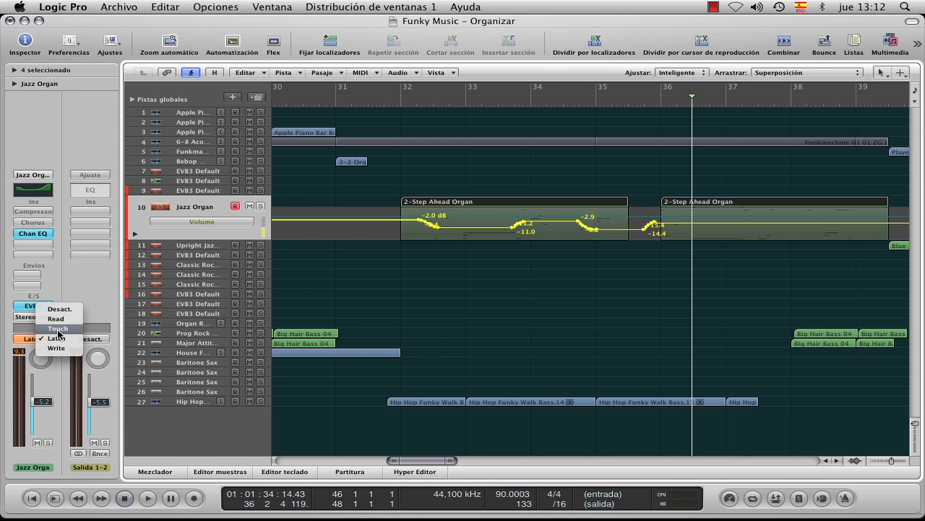
left_click(56, 337)
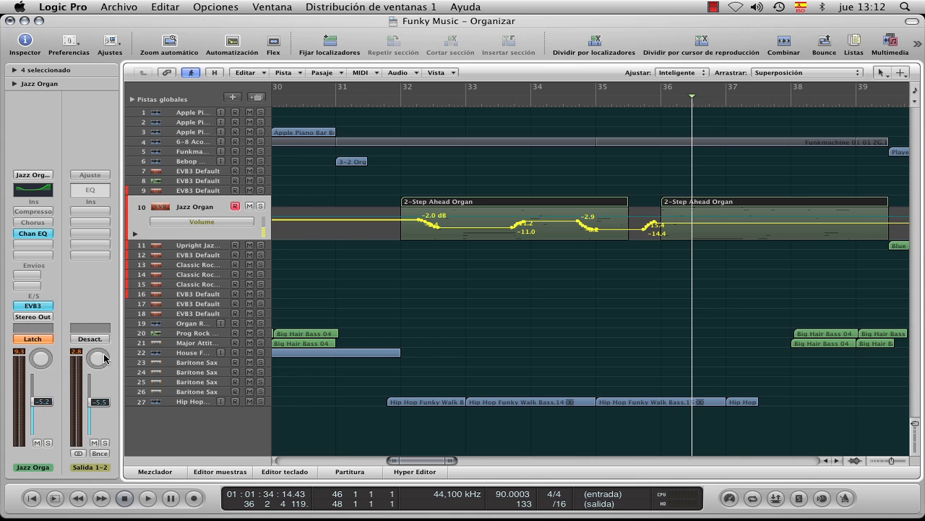
left_click(46, 404, "alt")
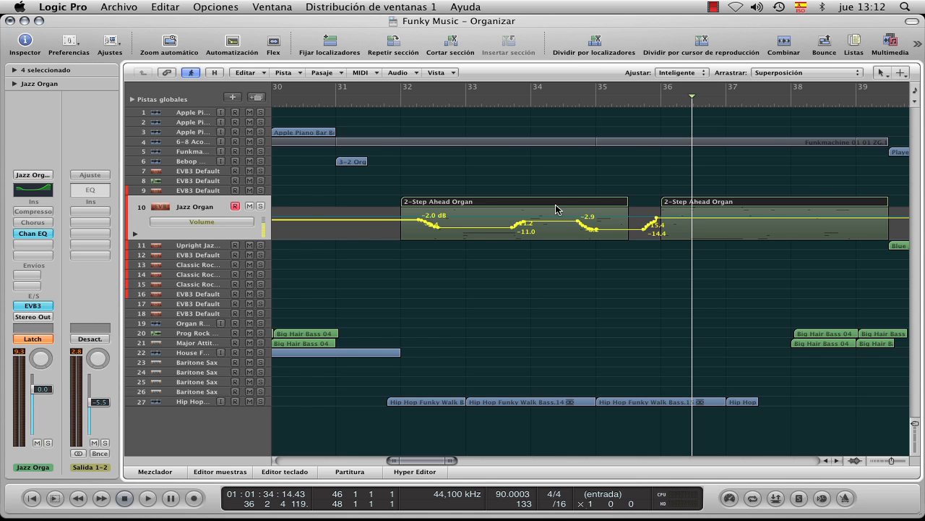
Set the Jazz Organ automation mode to Write, accept the warning, and look over the available modes again.
left_click(40, 340)
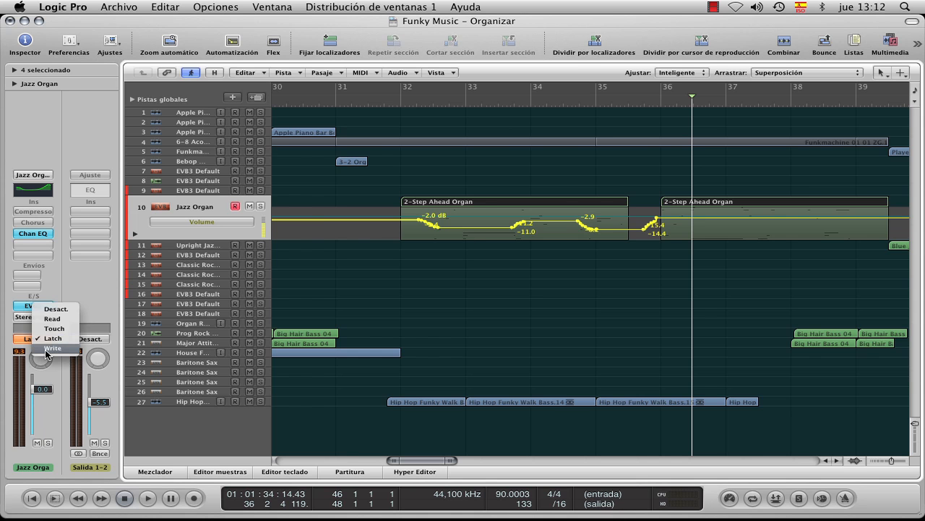
left_click(47, 349)
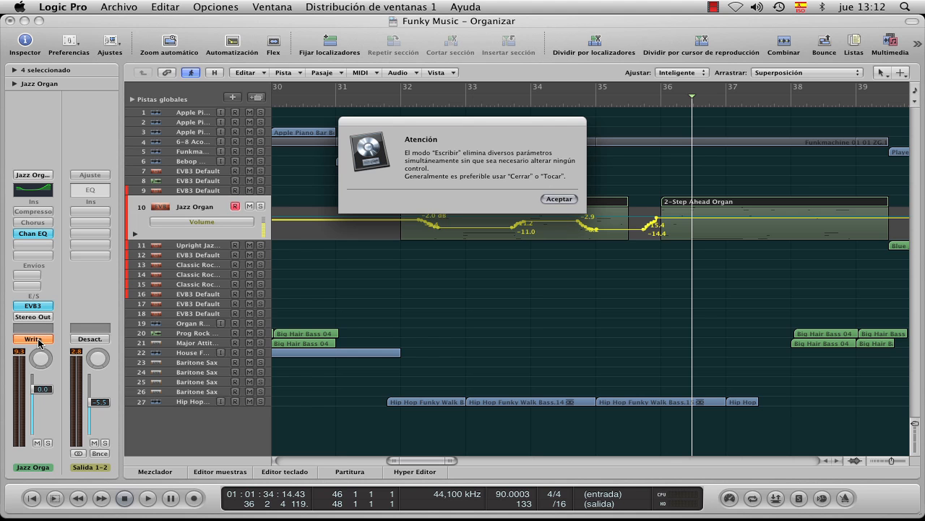
key("Return")
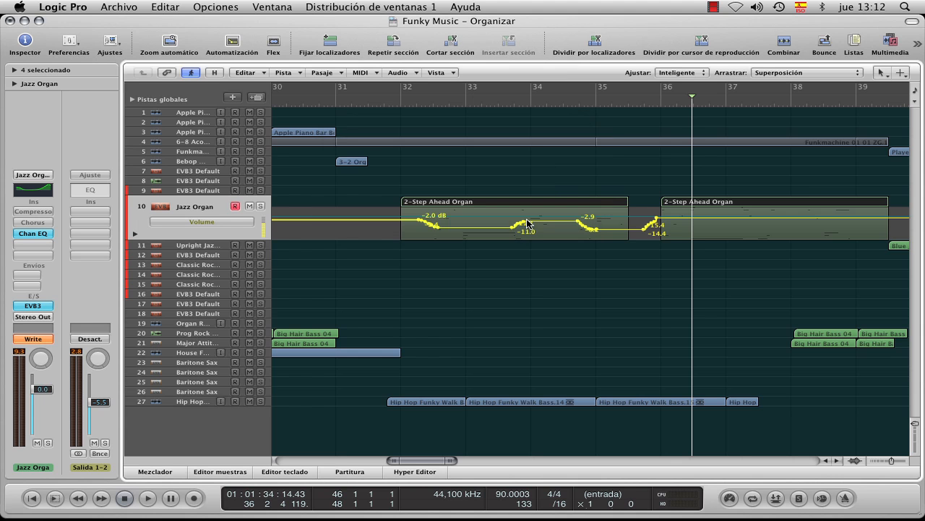
left_click(48, 347)
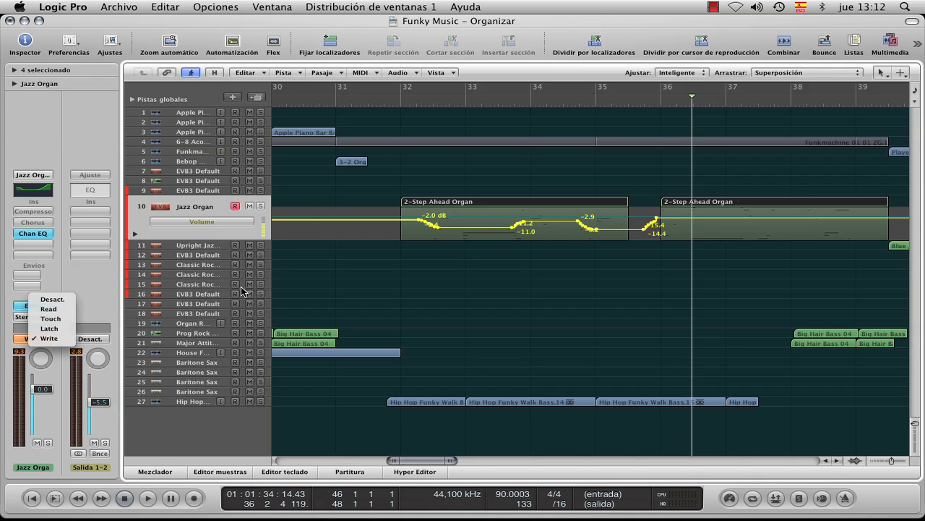
left_click(331, 262)
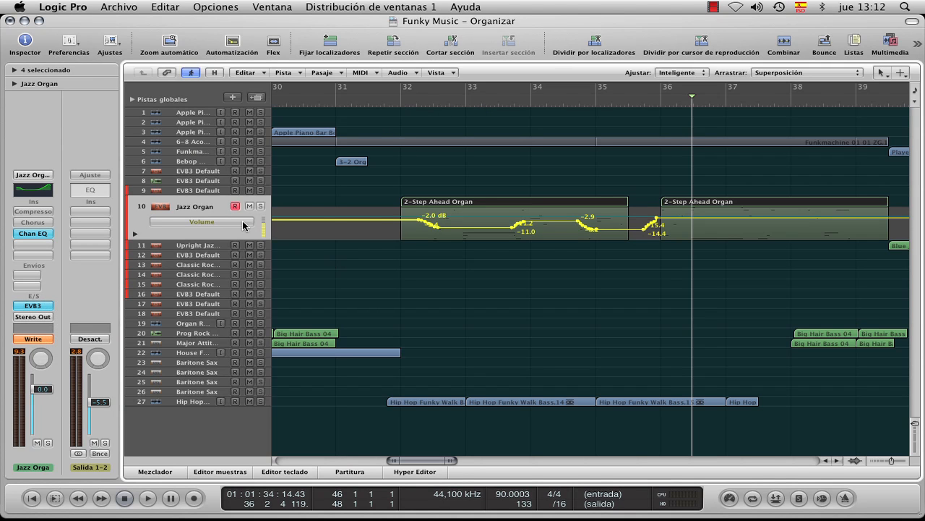
Show Jazz Organ High Shelf Gain automation and add points from +10.0 through -5.5, +19.0, -9.0 and +11.5 to -7.5 dB between bars 32 and 35.
left_click(214, 225)
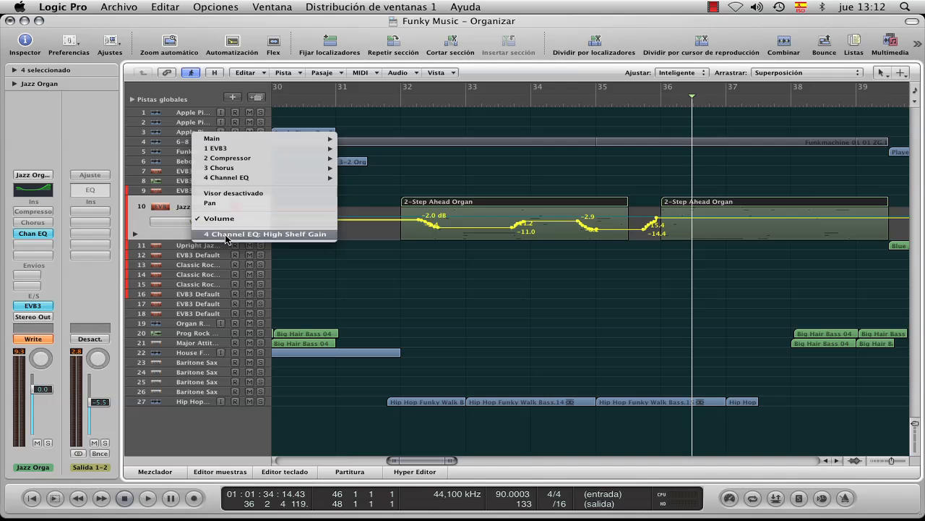
left_click(232, 230)
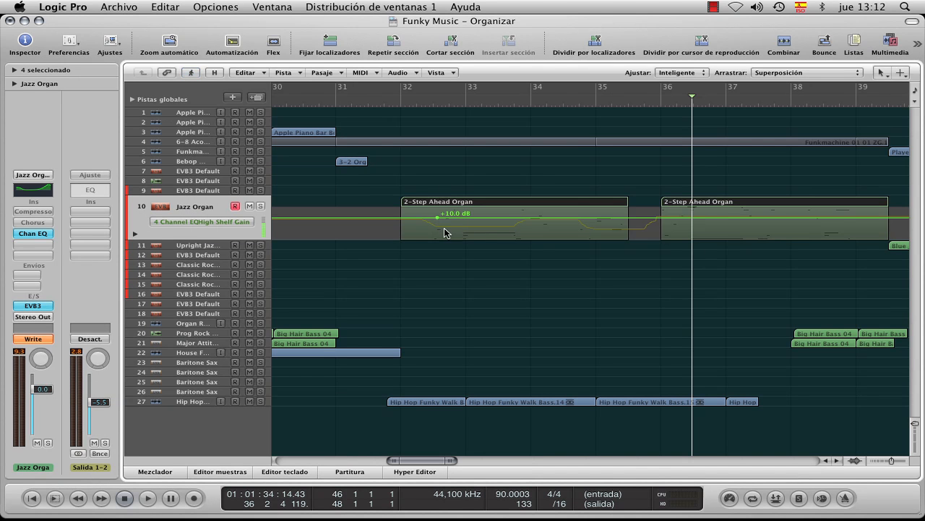
left_click_drag(444, 226, 489, 231)
left_click(486, 211)
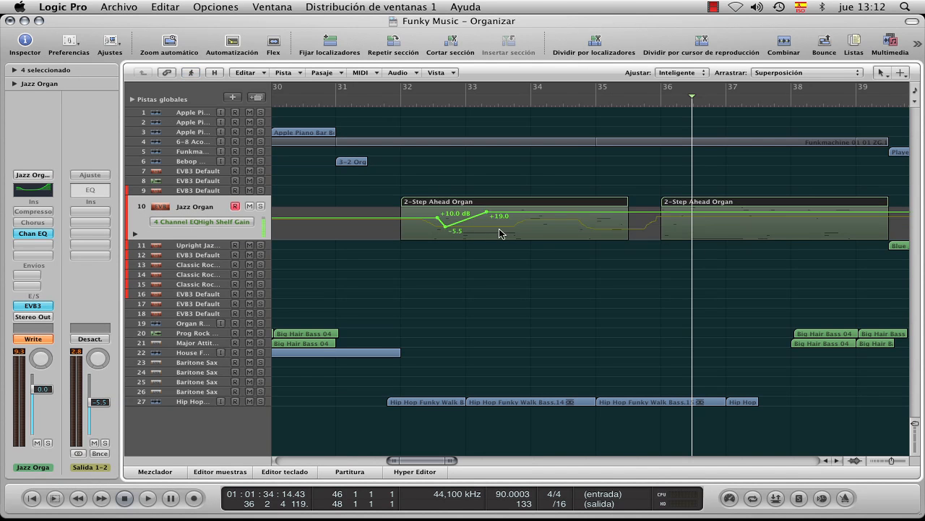
left_click(500, 229)
left_click(555, 216)
left_click(585, 229)
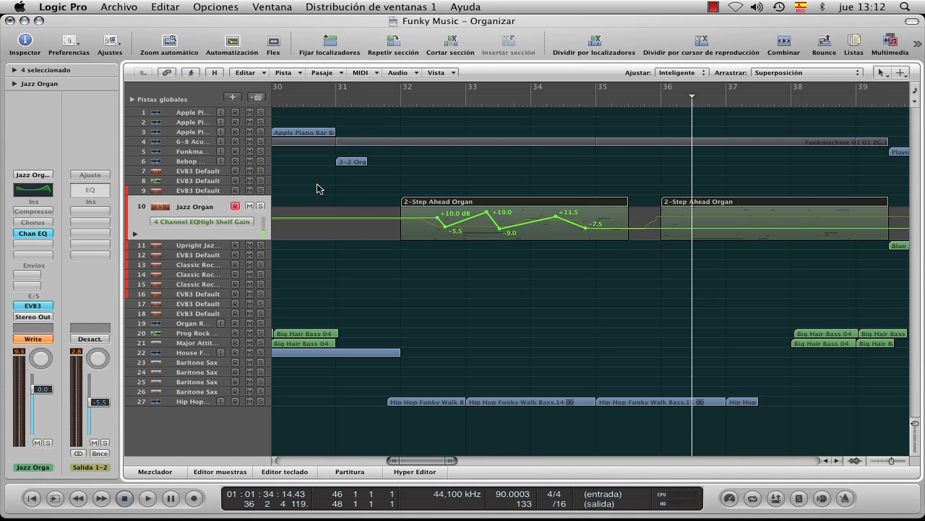
Show the Jazz Organ volume automation, look over the automation modes, and keep the track in Write.
left_click(235, 222)
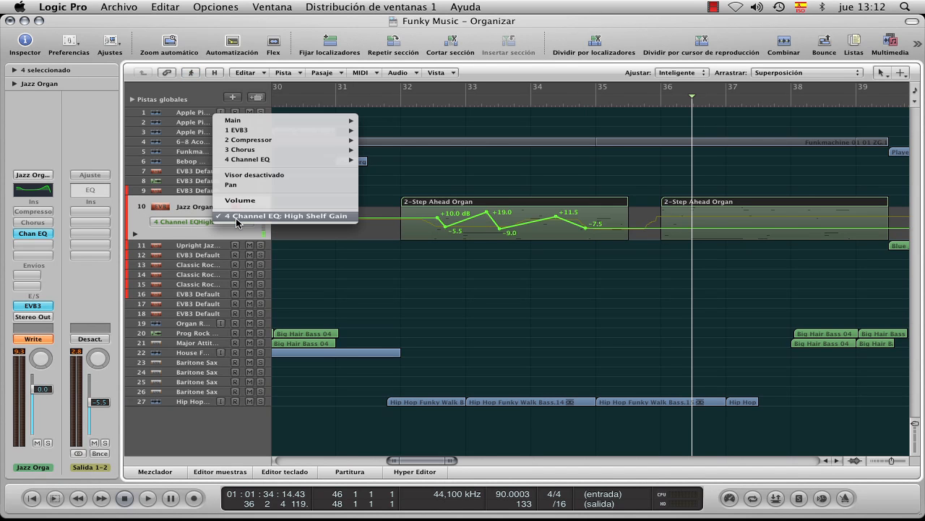
left_click(240, 201)
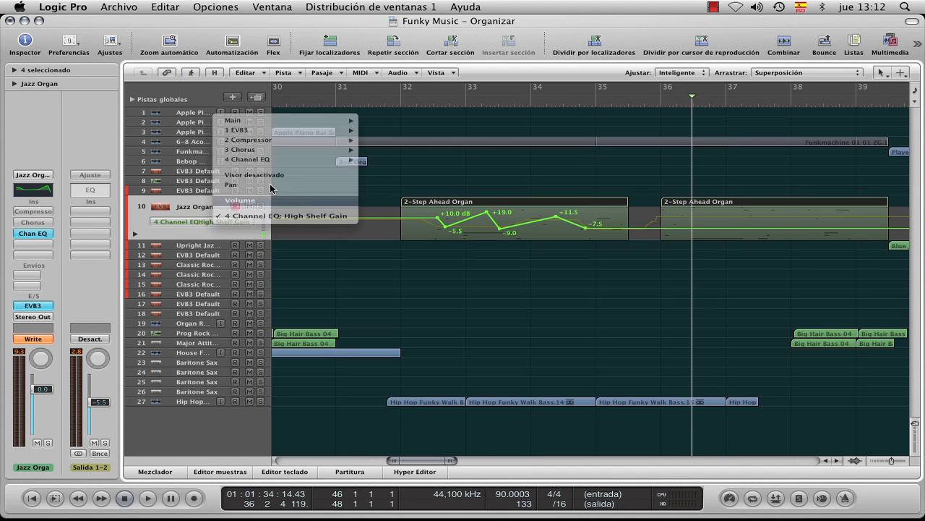
left_click(48, 341)
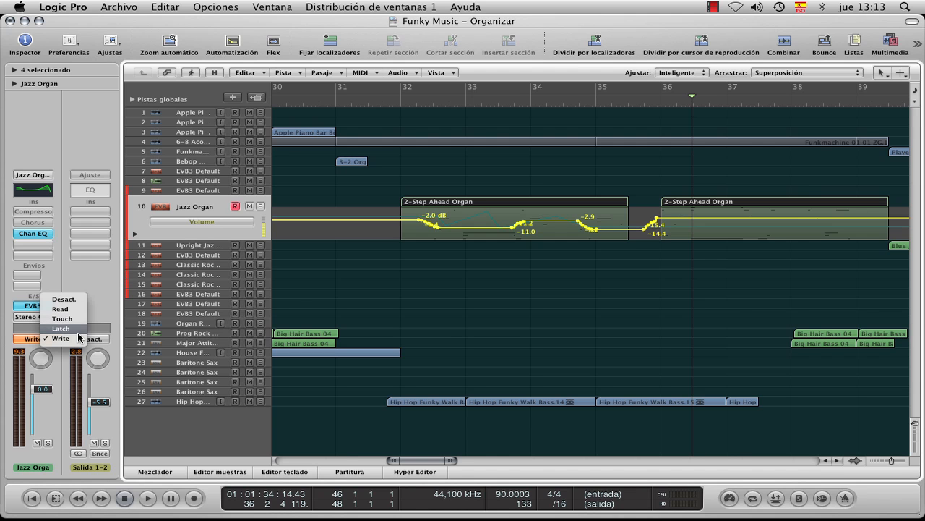
left_click(348, 264)
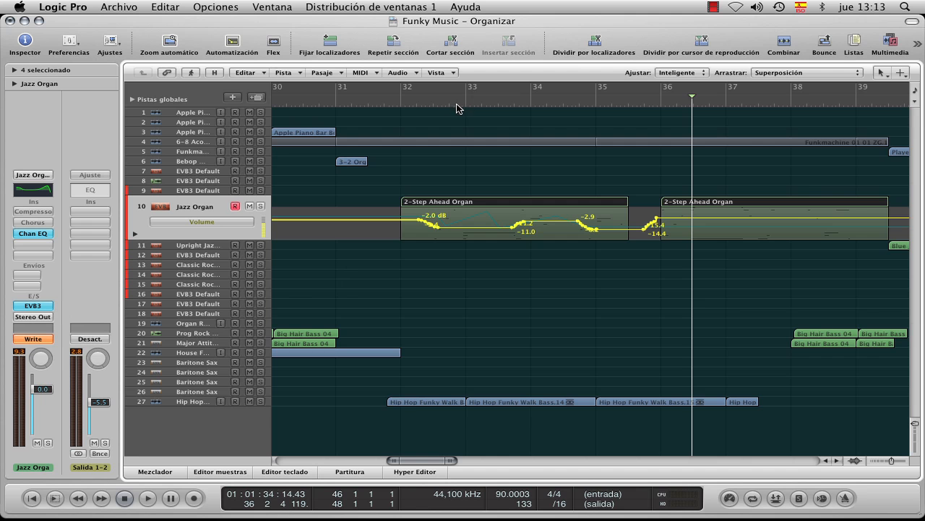
Play from just before bar 32 to just past bar 36 in Write mode, overwriting the Jazz Organ automation without moving any controls.
left_click_drag(415, 108, 398, 102)
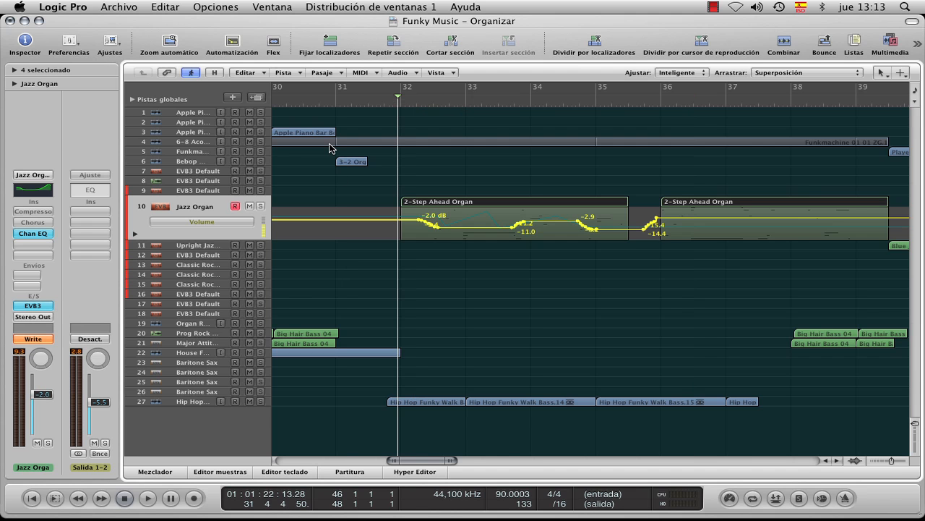
key("space")
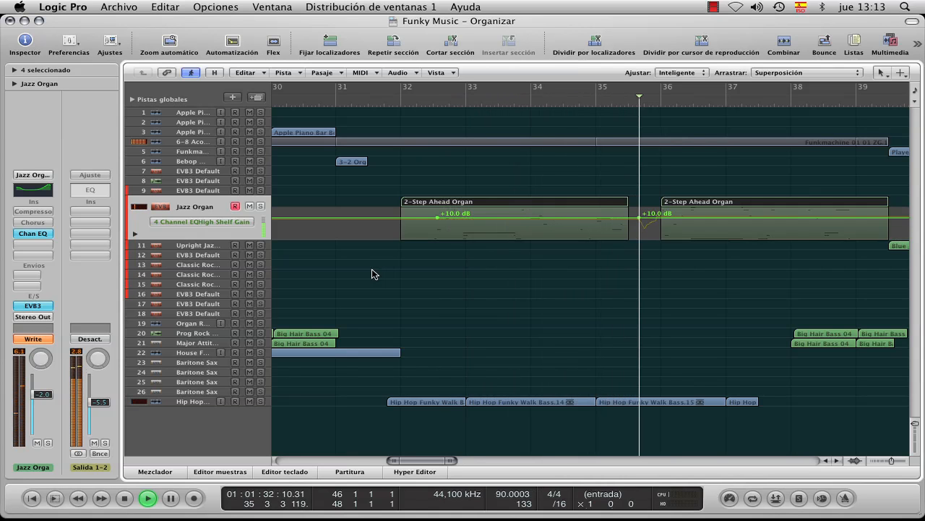
key("space")
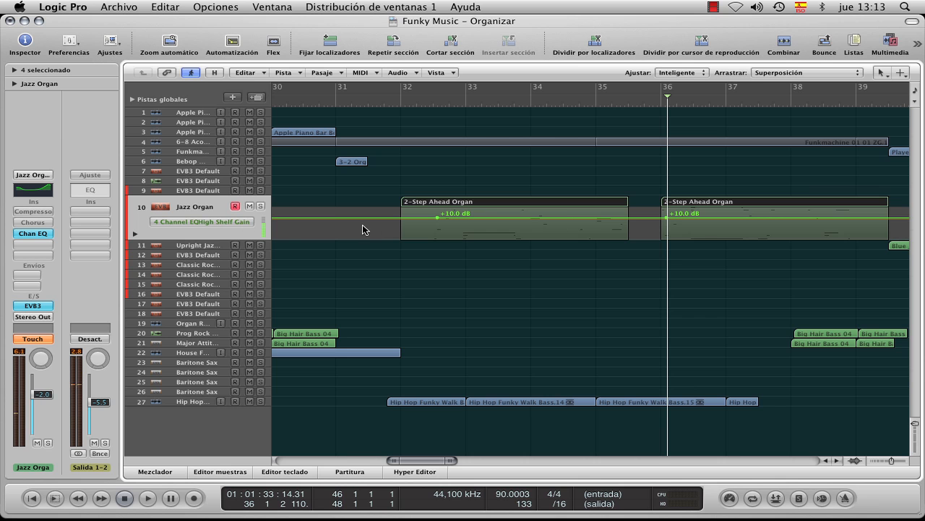
View the rewritten Jazz Organ Volume and Channel EQ High Shelf Gain automation in turn, and set the track's automation mode to Read.
left_click(208, 226)
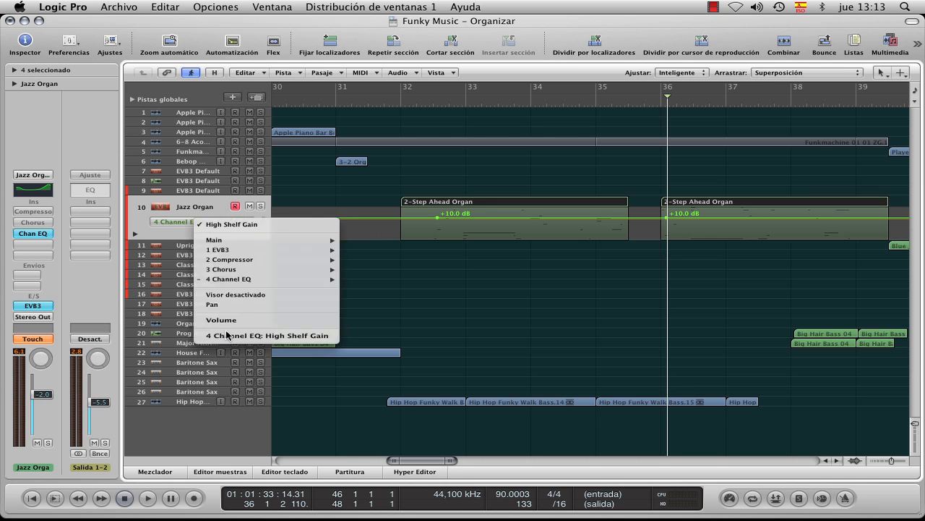
left_click(255, 321)
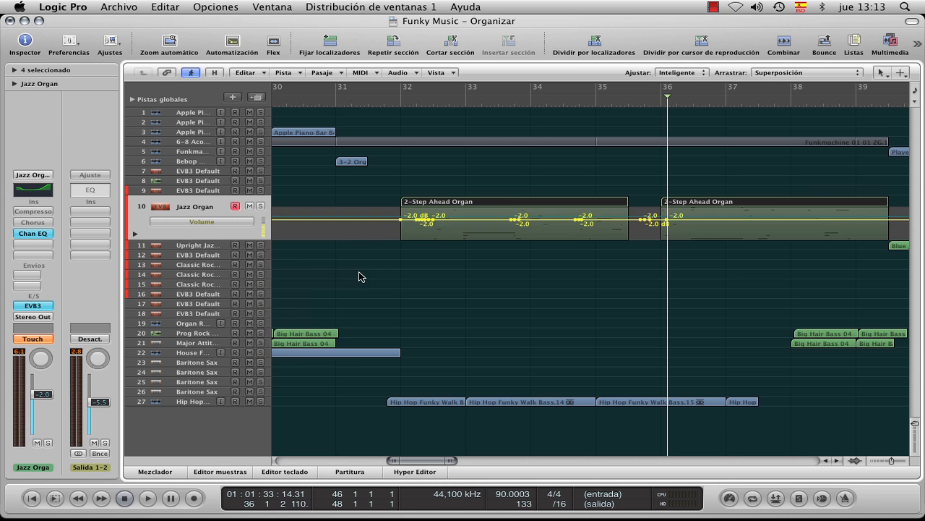
left_click(228, 222)
left_click(239, 229)
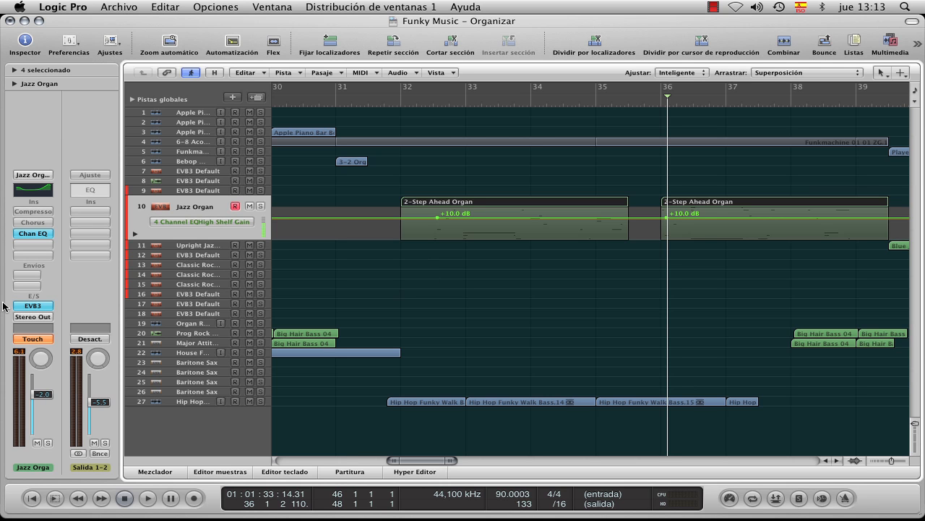
left_click(42, 340)
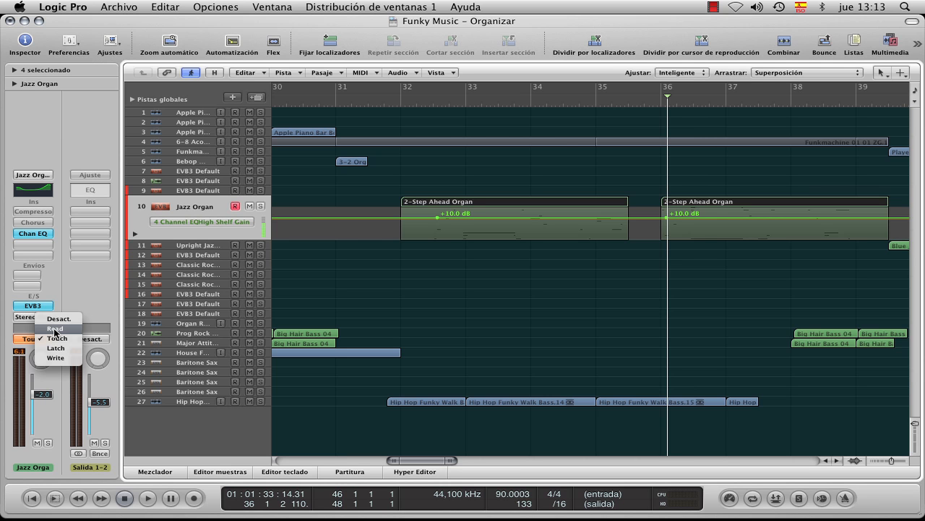
left_click(55, 329)
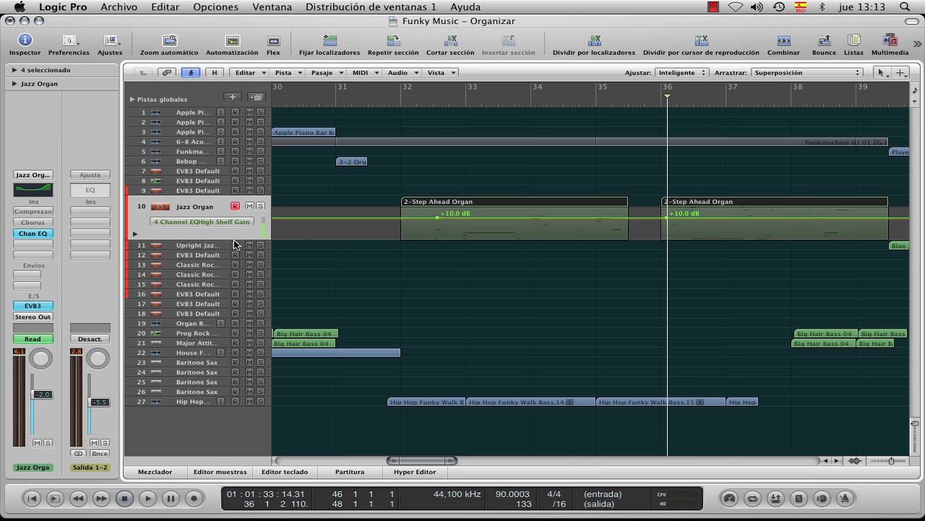